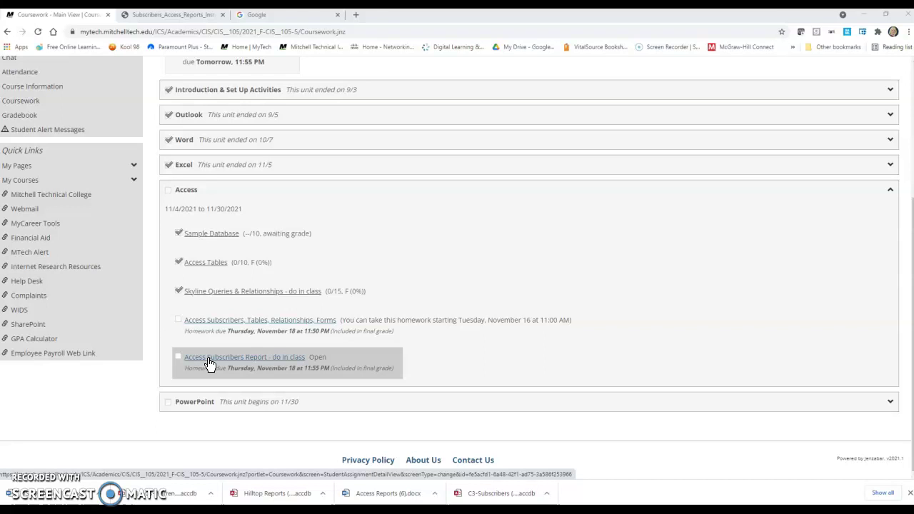
- Open the "Access Subscribers Report - do in class" homework and review its instructions and attached files
left_click(210, 363)
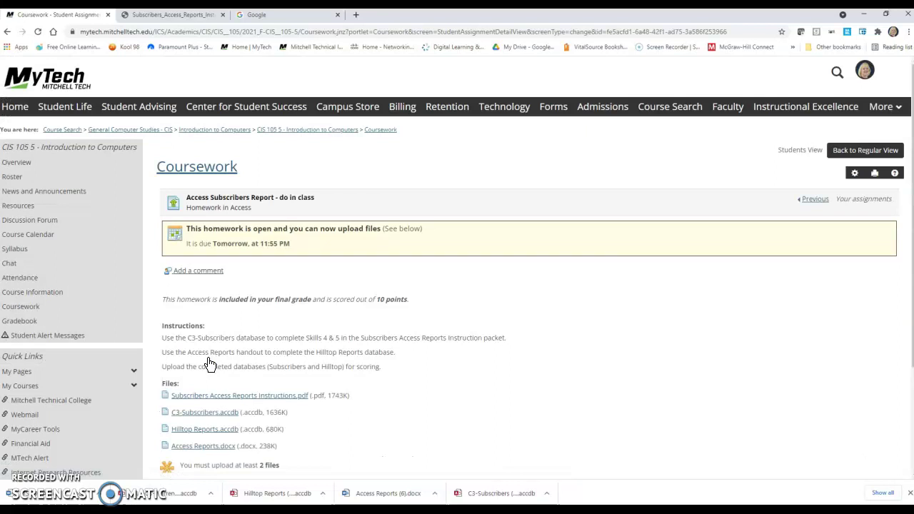
scroll(221, 364, "down", 1)
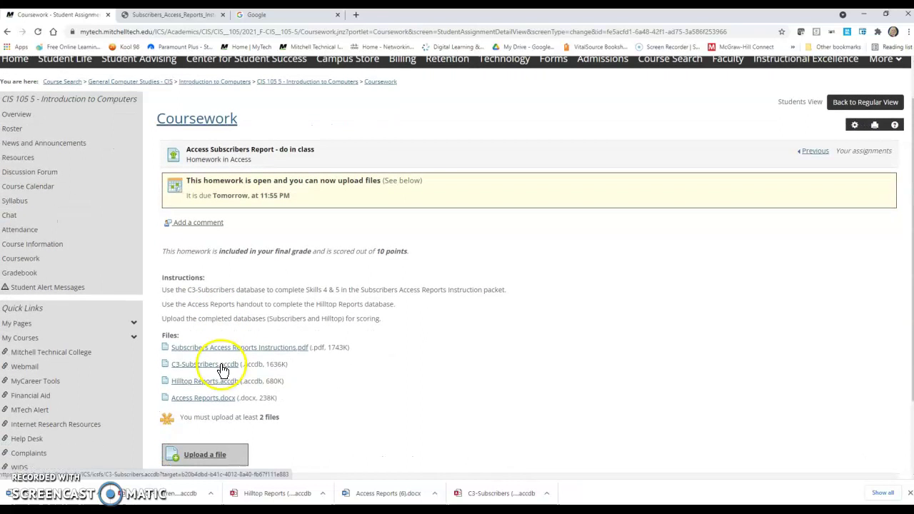
left_click(202, 389)
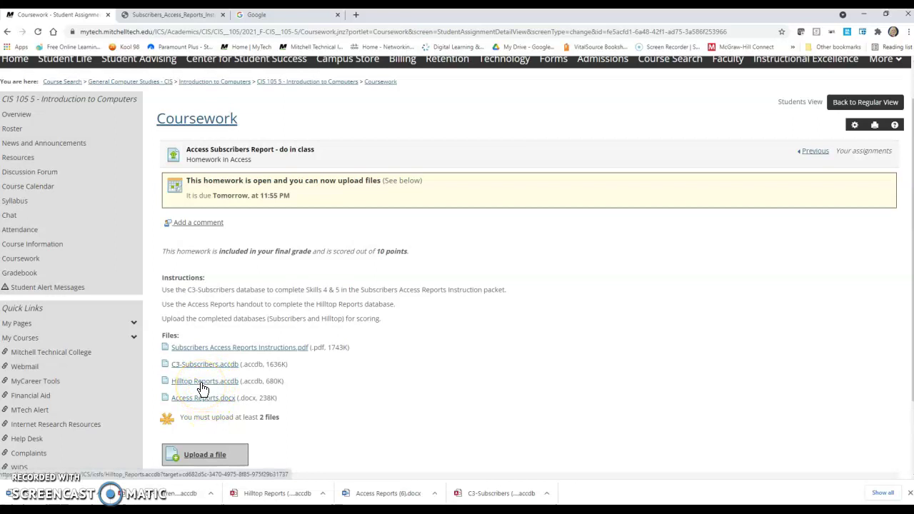
left_click(204, 404)
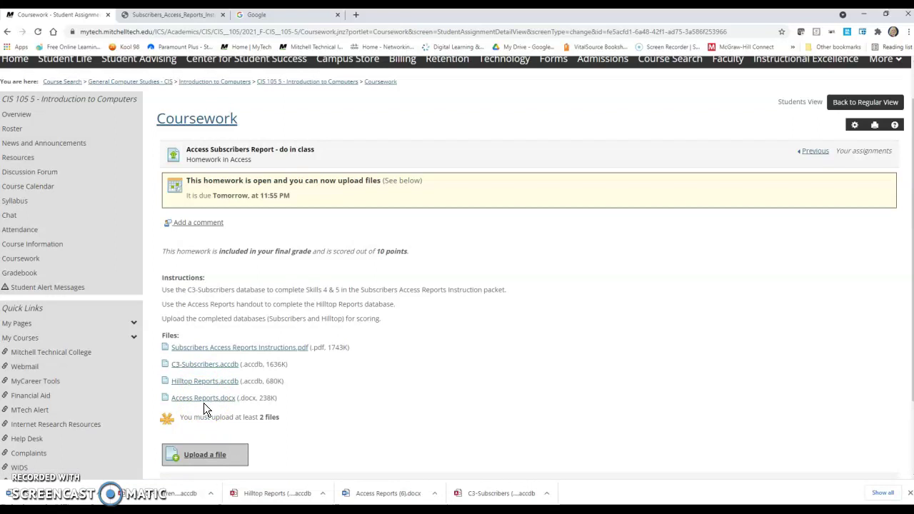
left_click(204, 384)
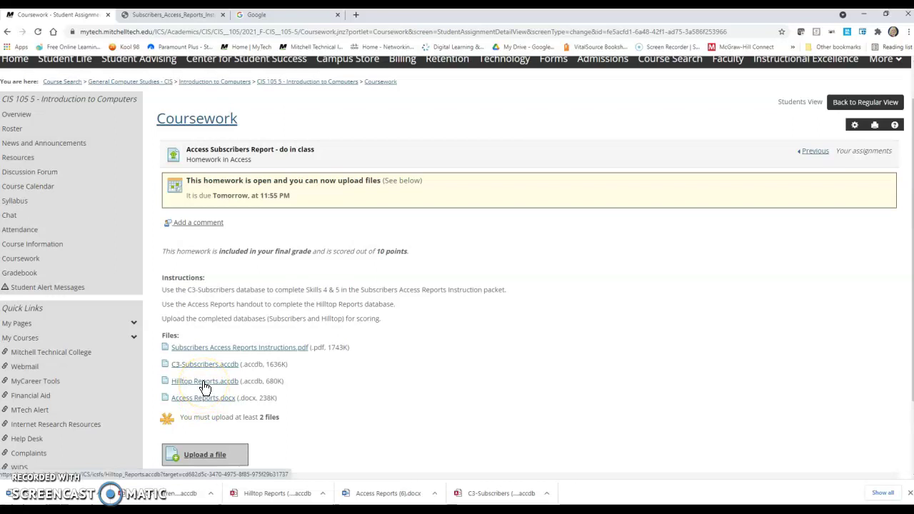
left_click(206, 352)
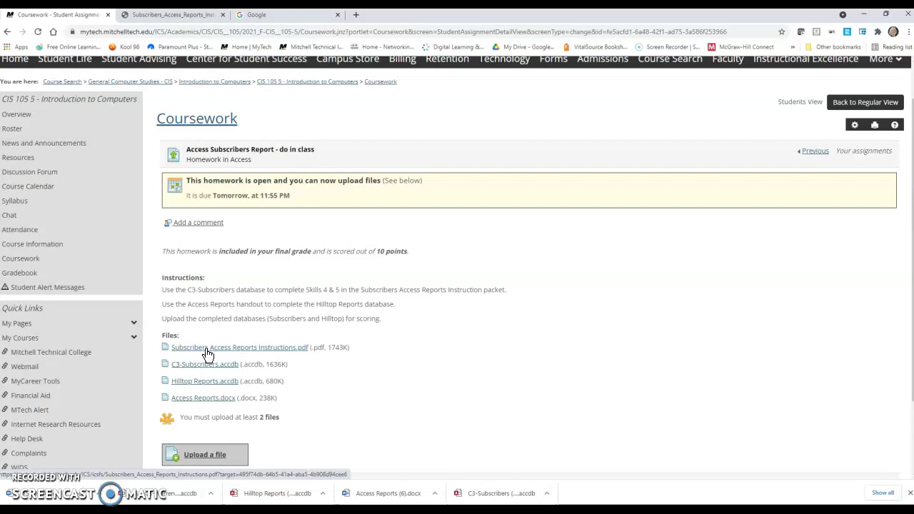
left_click(206, 370)
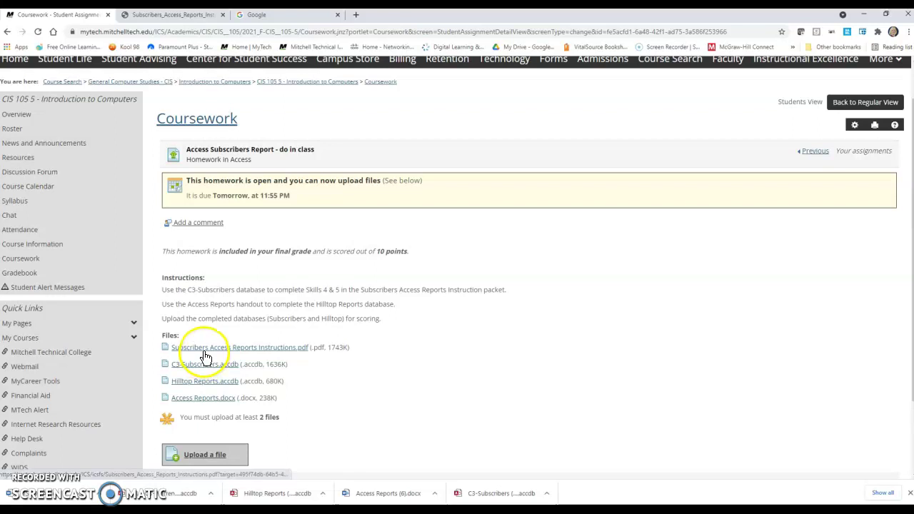
left_click(206, 352)
left_click(203, 399)
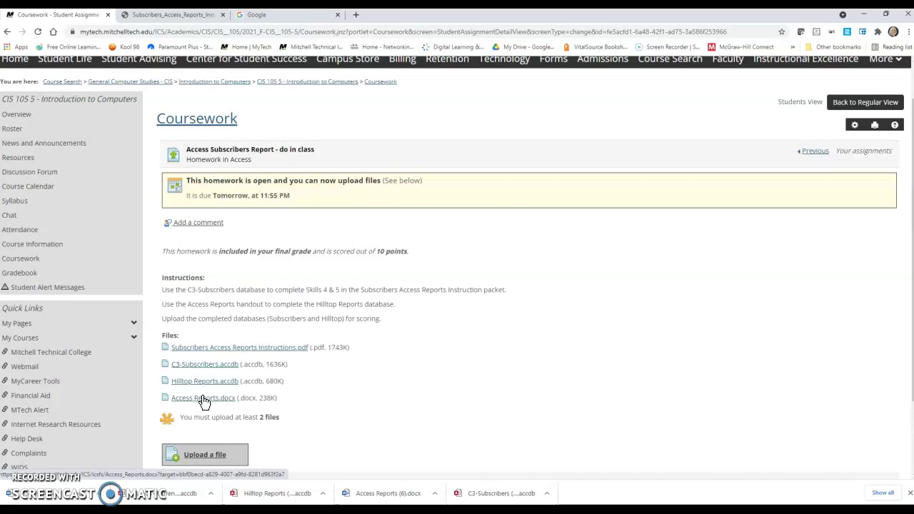
left_click(210, 349)
left_click(338, 405)
- Switch from the browser to the Hilltop Reports-TM database in Access and enable its content
left_click(271, 492)
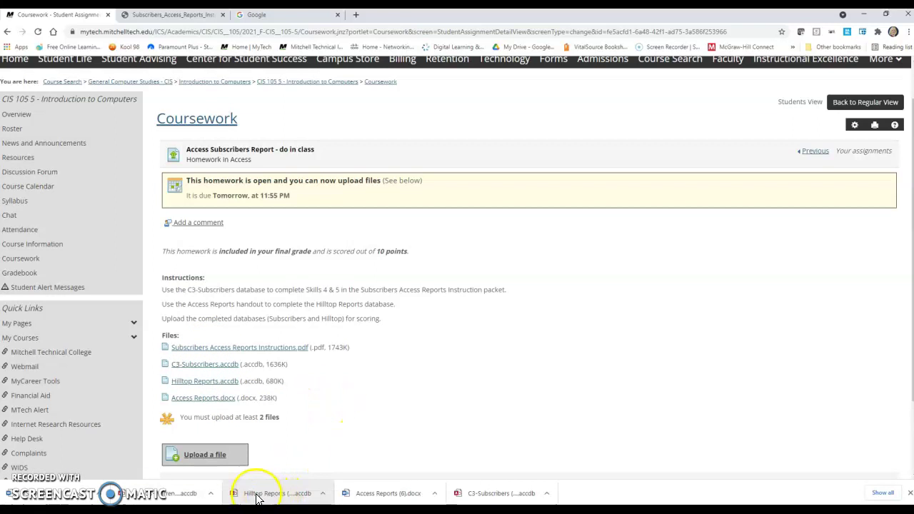
left_click(864, 14)
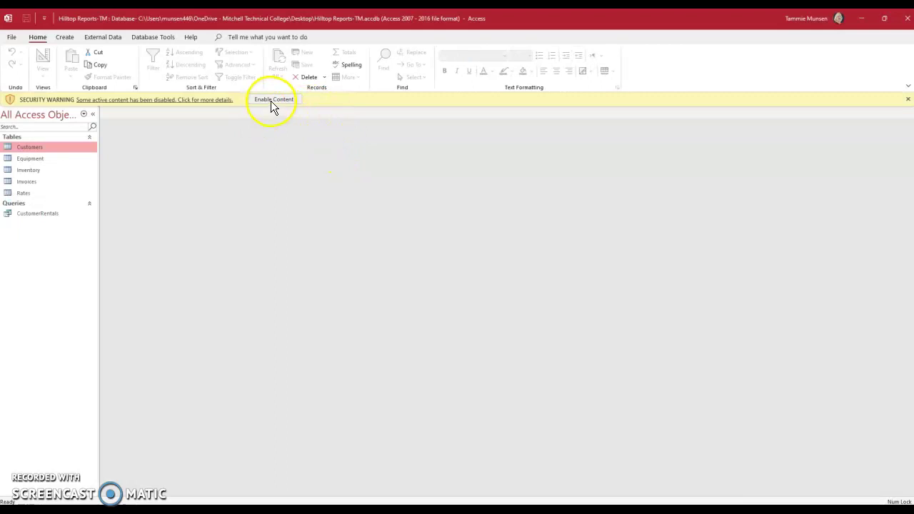
left_click(273, 99)
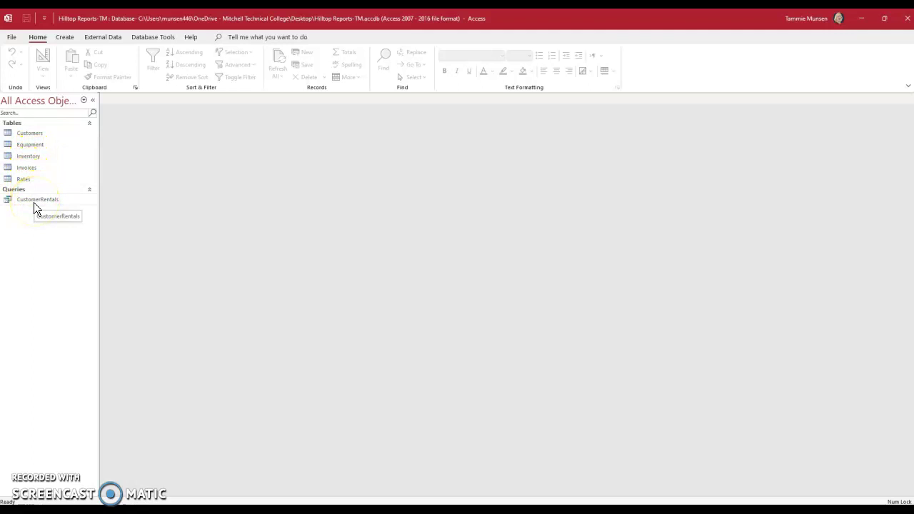
- Open the Customers, Equipment, Inventory, Invoices and Rates tables and look over the fields and records in each
double_click(28, 133)
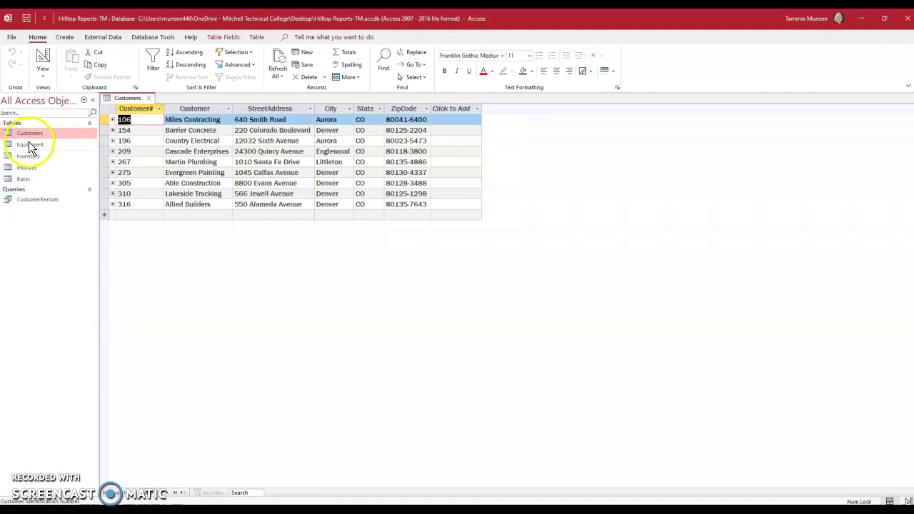
double_click(29, 144)
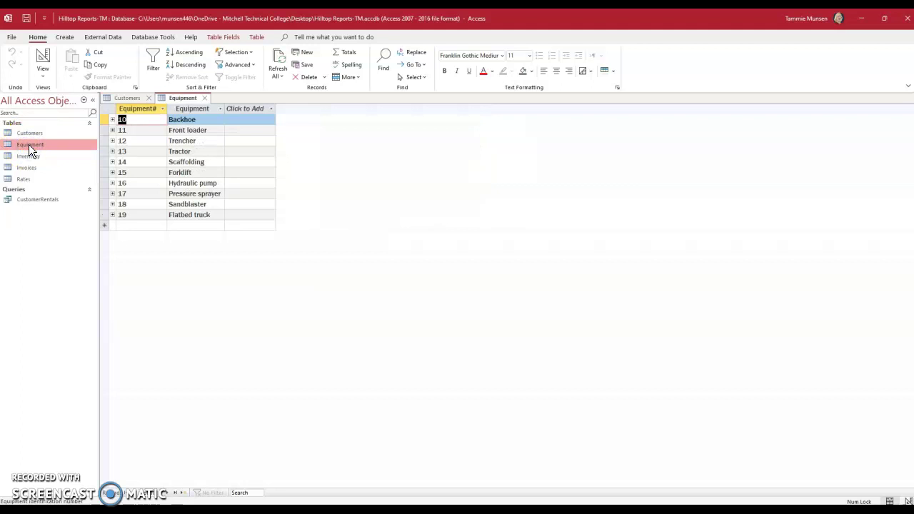
double_click(29, 157)
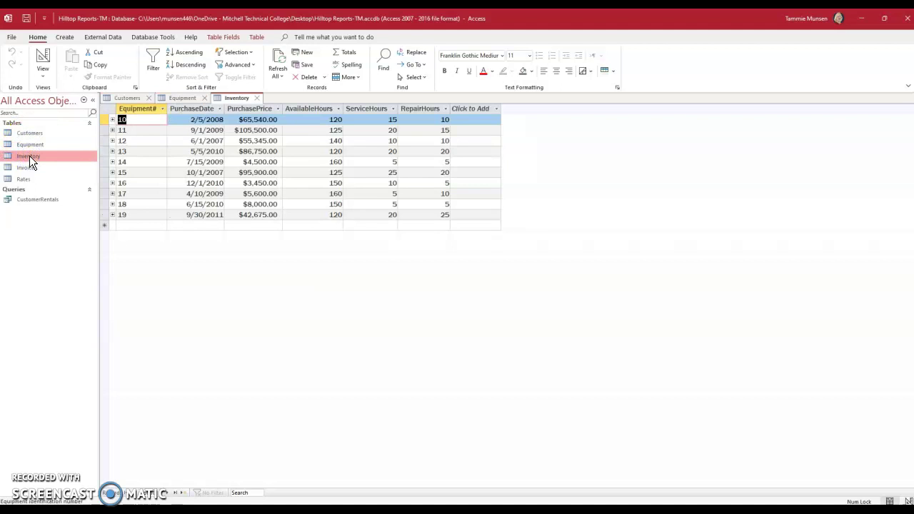
double_click(28, 167)
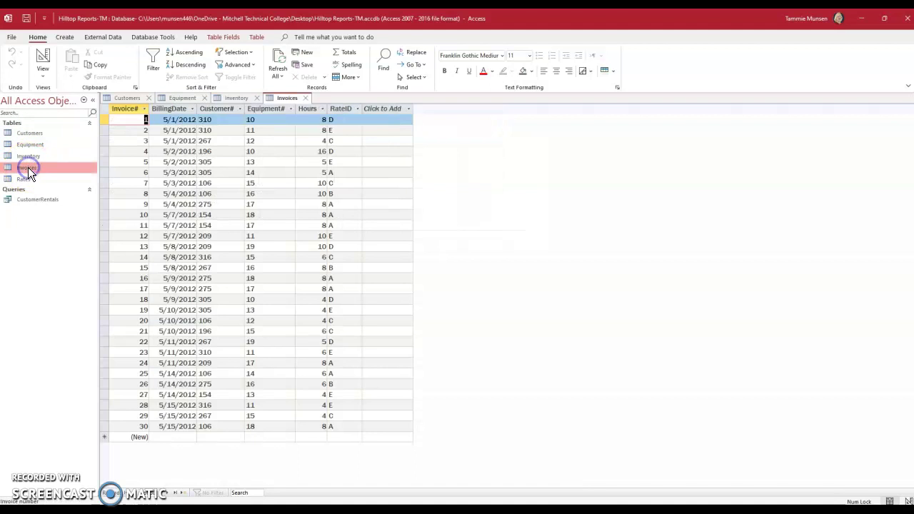
double_click(26, 179)
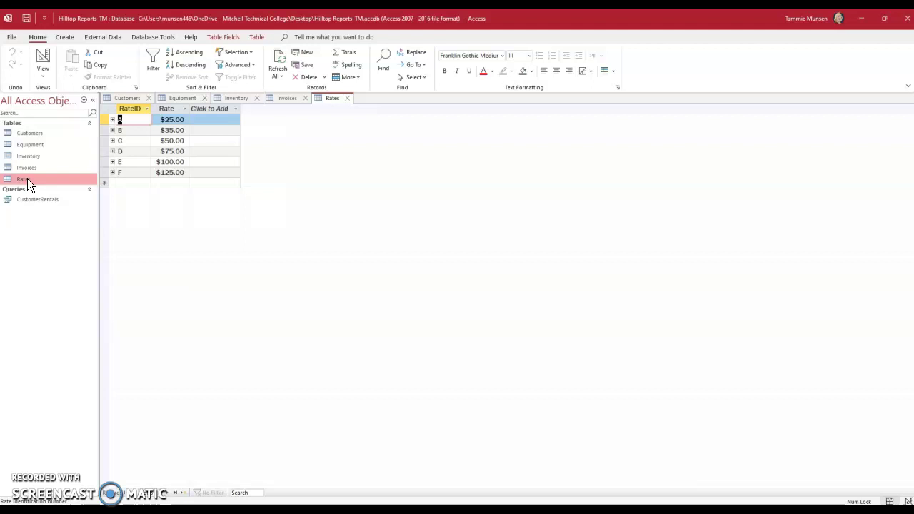
left_click(285, 98)
left_click(230, 98)
left_click(182, 99)
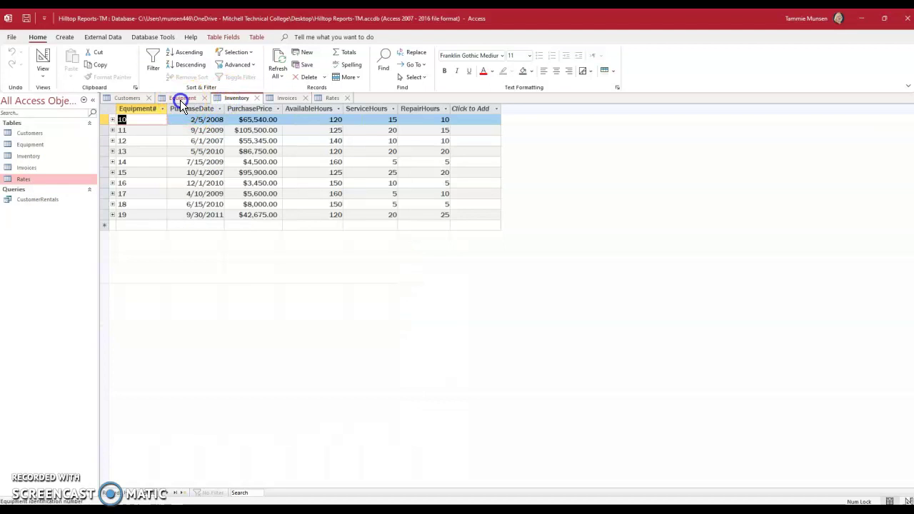
left_click(137, 99)
- Close the Customers, Equipment, Inventory, Invoices and Rates tables
left_click(147, 100)
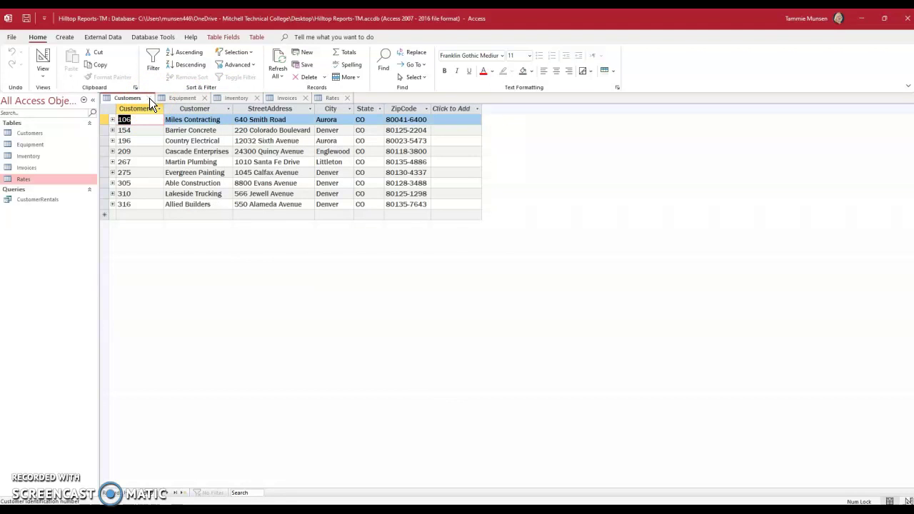
left_click(149, 98)
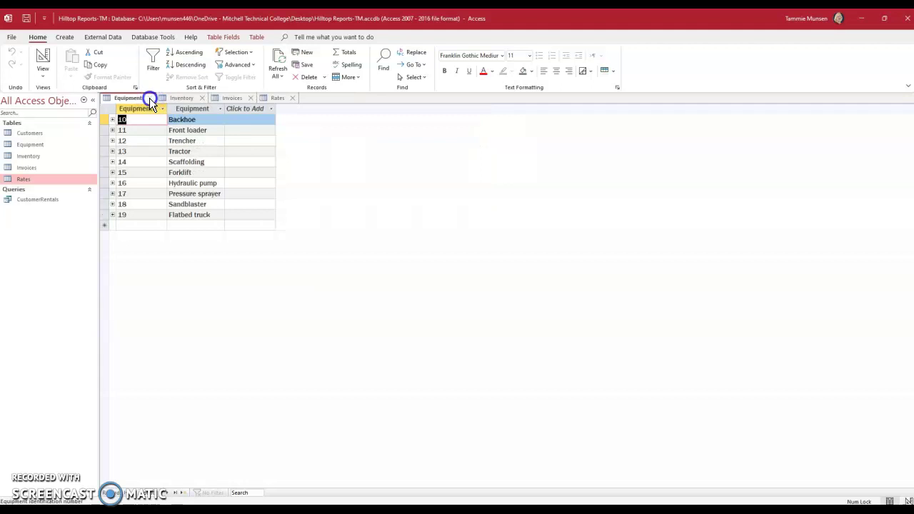
left_click(150, 98)
left_click(149, 99)
left_click(149, 98)
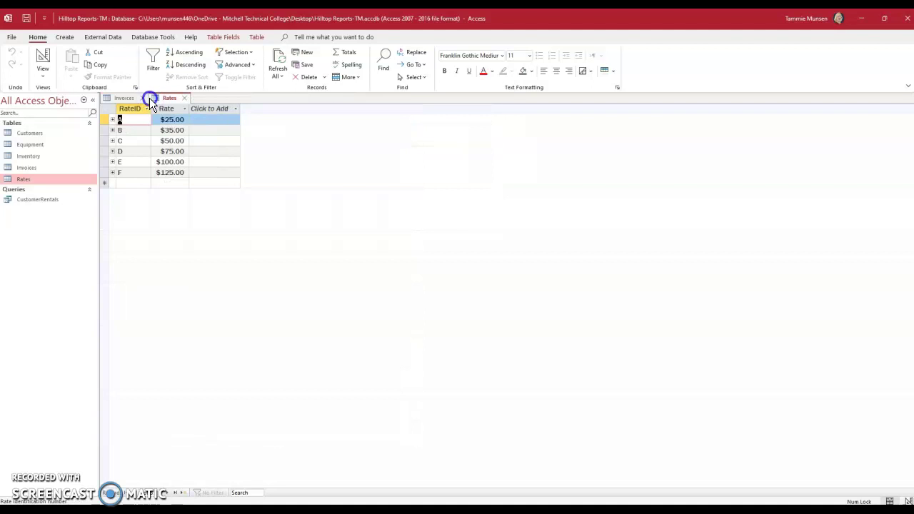
left_click(142, 99)
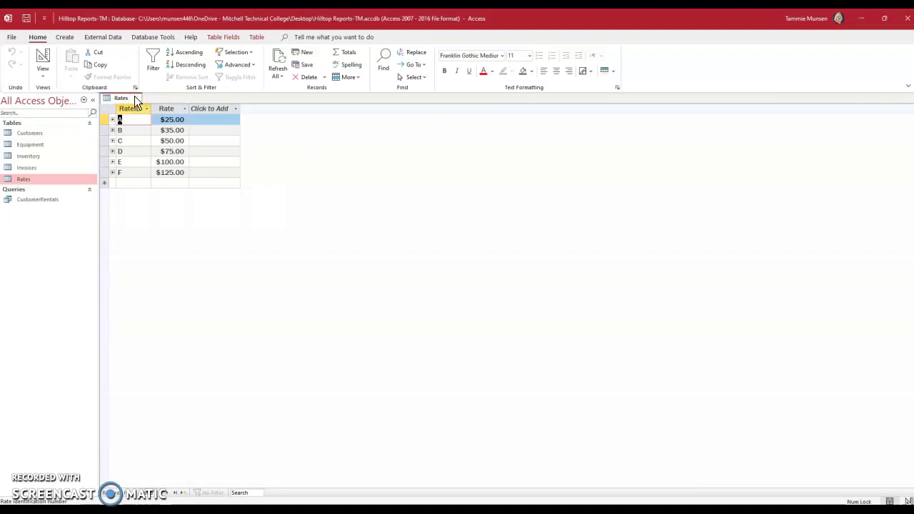
left_click(136, 98)
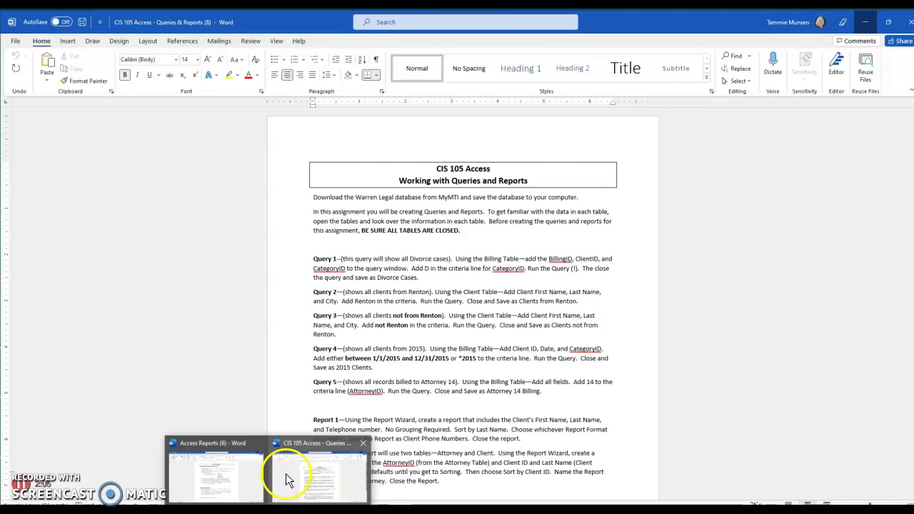
- Switch to the Access Reports document in Word, read the Report Wizard and mailing label instructions, and return to the database
left_click(230, 468)
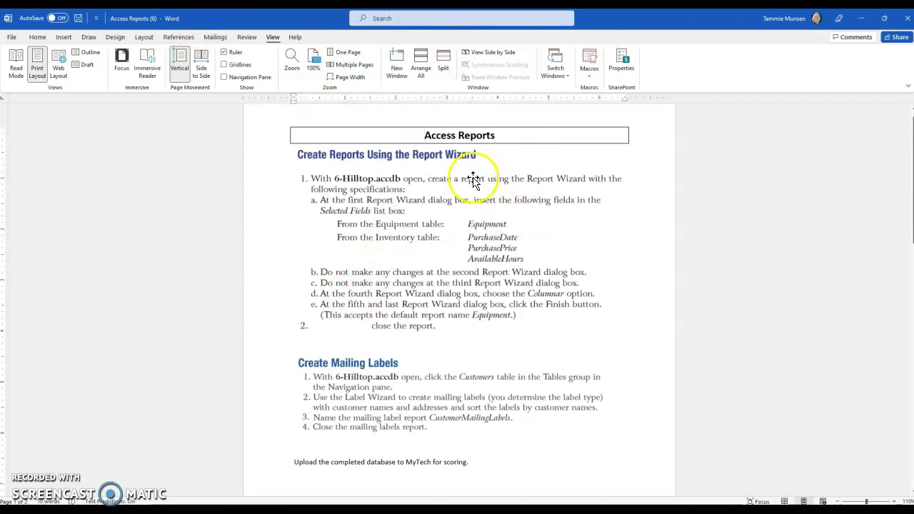
left_click(863, 18)
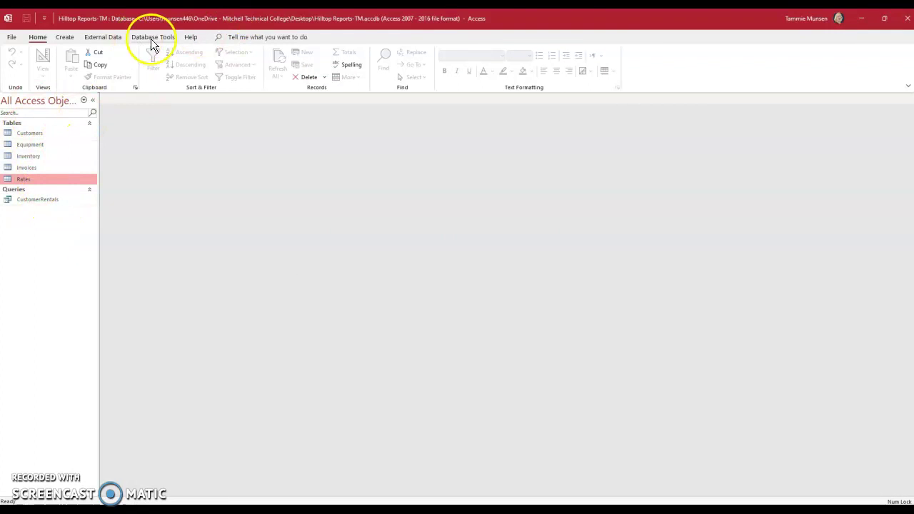
- Start a new report with the Report Wizard and add the Equipment field from the Equipment table
left_click(63, 40)
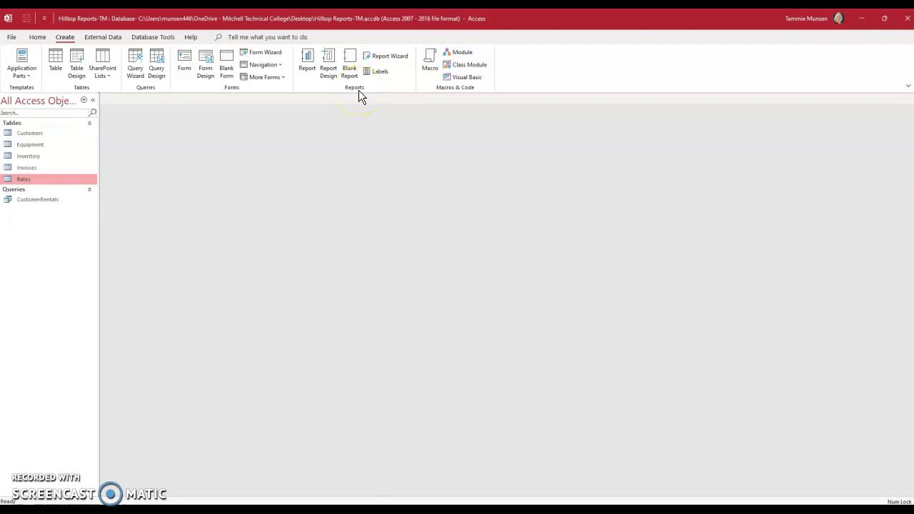
left_click(383, 57)
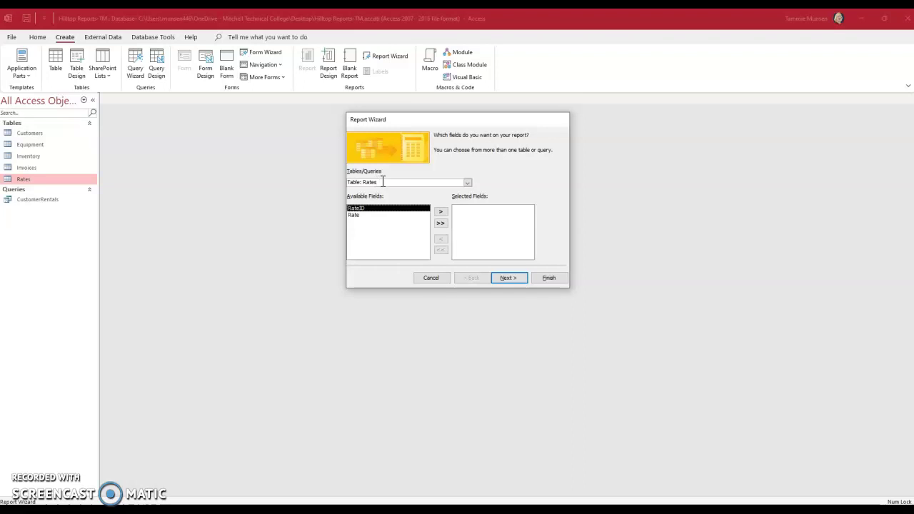
left_click(468, 182)
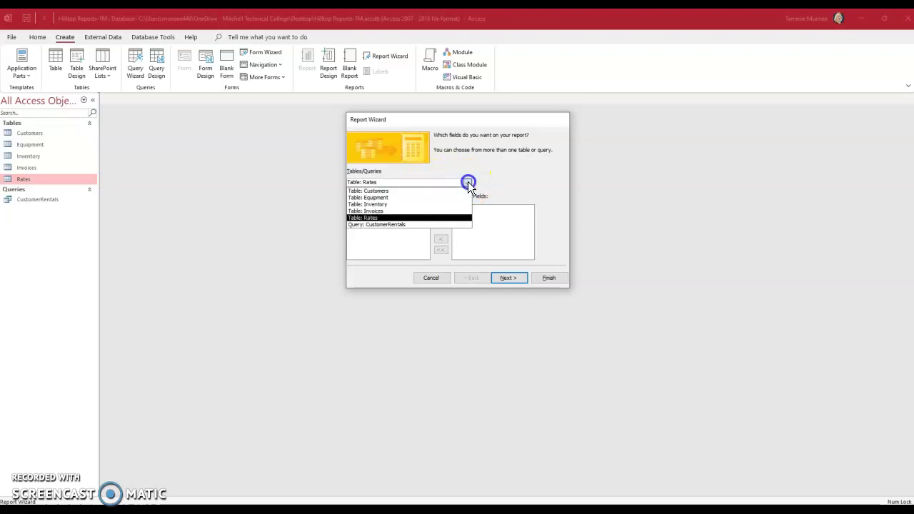
left_click(406, 200)
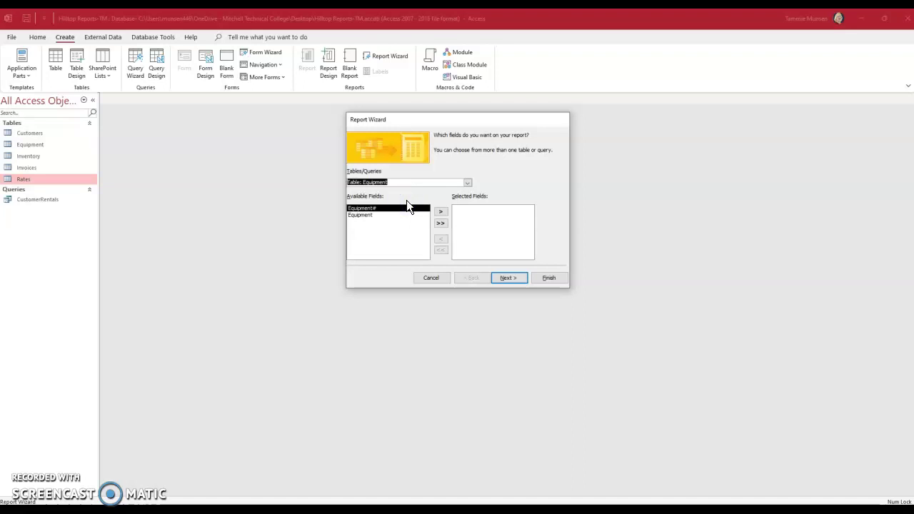
left_click(363, 215)
left_click(440, 211)
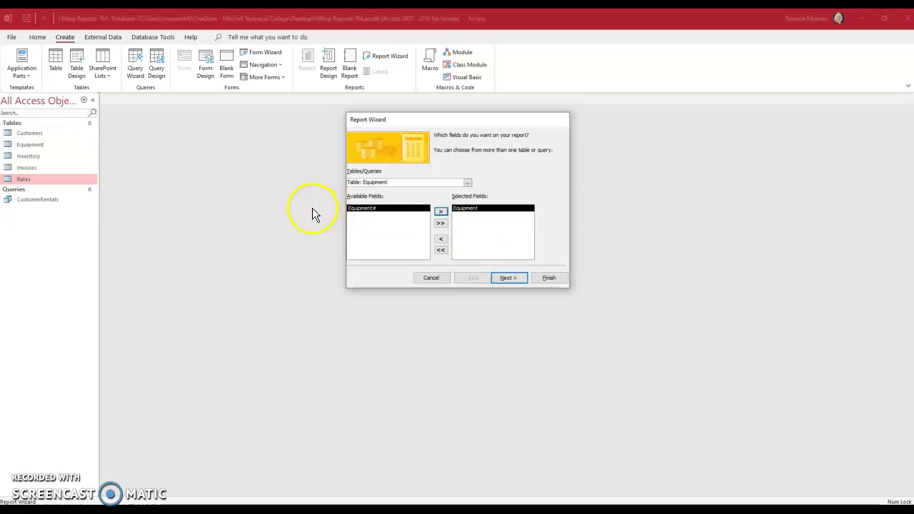
- Add the PurchaseDate, PurchasePrice and AvailableHours fields from the Inventory table to the report's selected fields
left_click(467, 184)
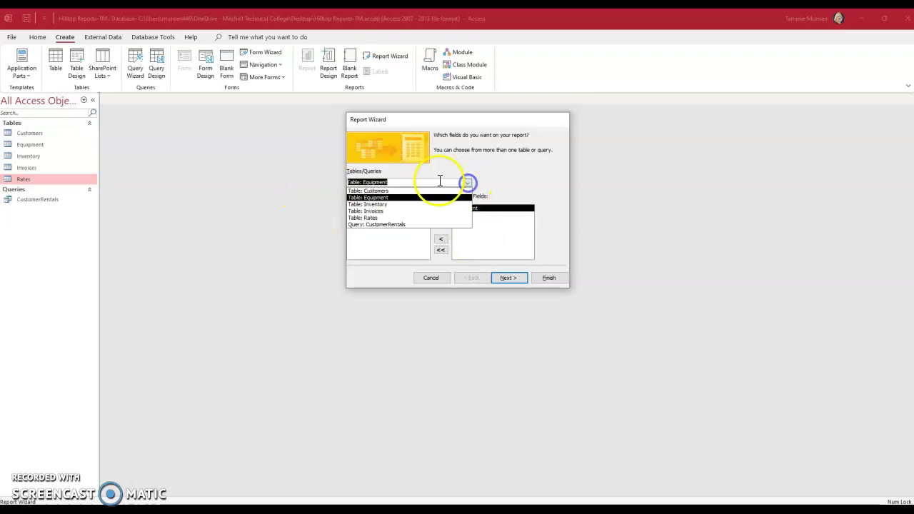
left_click(386, 204)
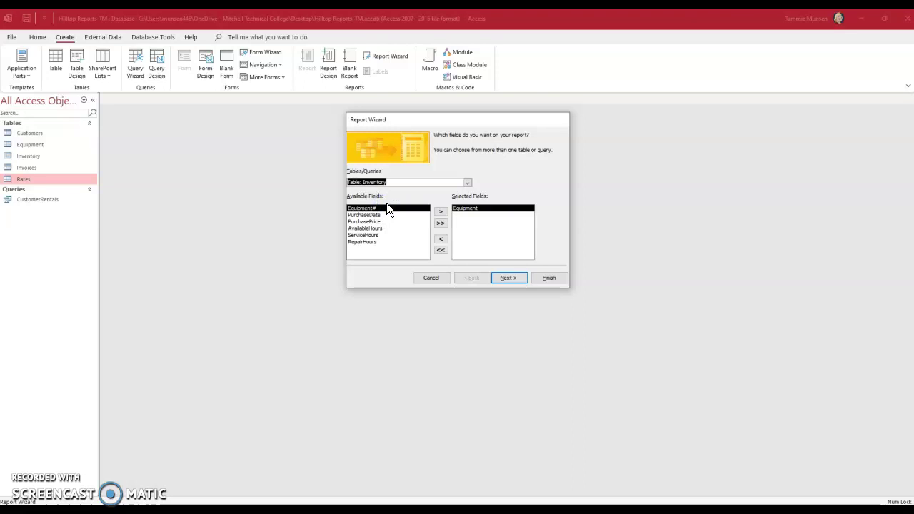
left_click(383, 216)
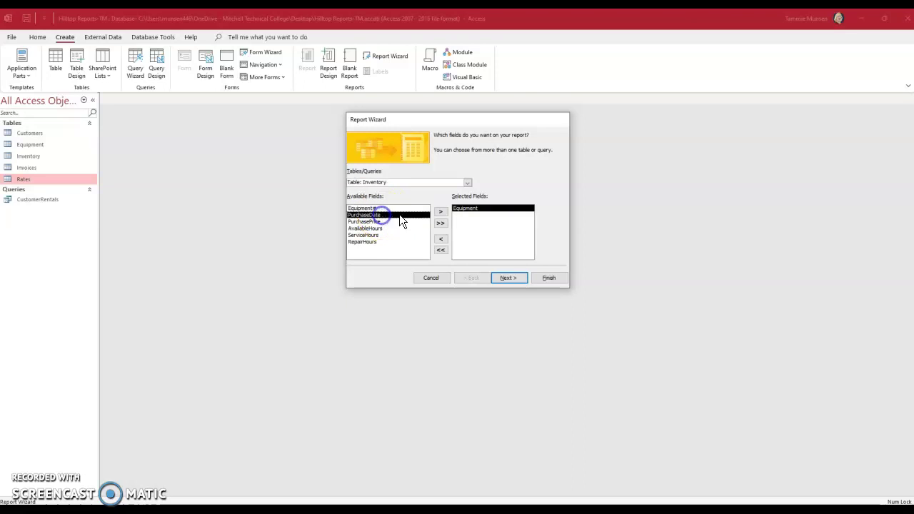
left_click(440, 213)
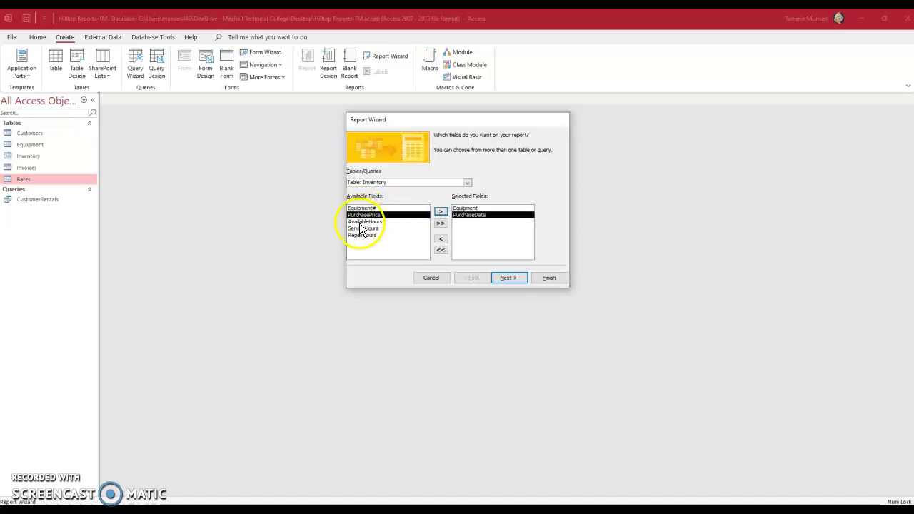
left_click(440, 212)
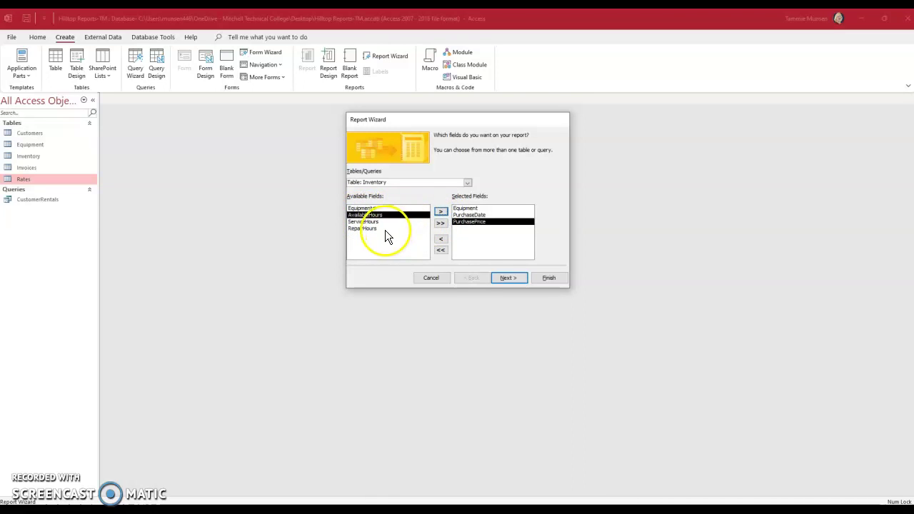
left_click(441, 212)
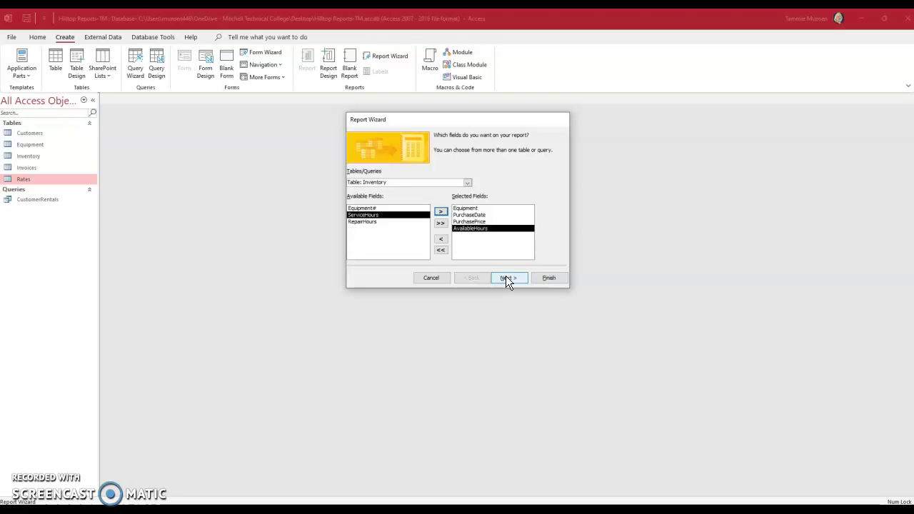
- Leave grouping and sorting unset, choose the Columnar layout in portrait orientation, and finish the report with the default title Equipment
left_click(507, 278)
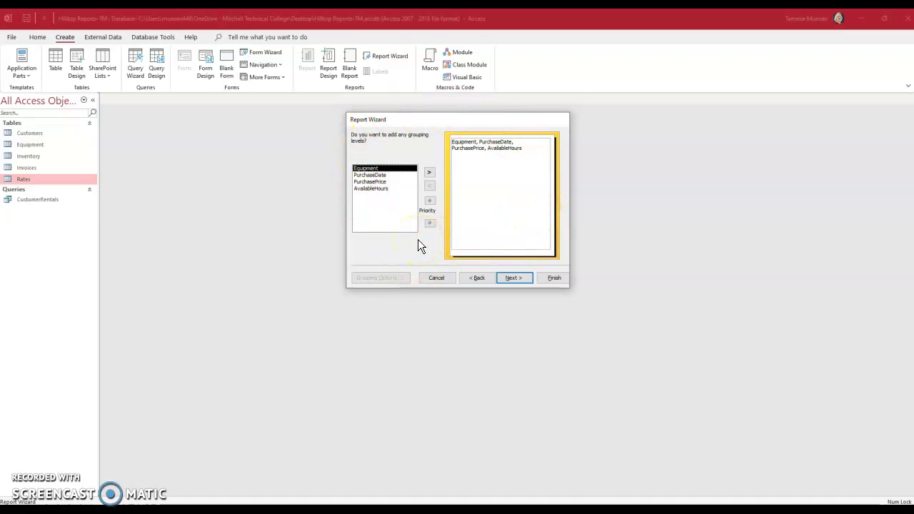
left_click(504, 279)
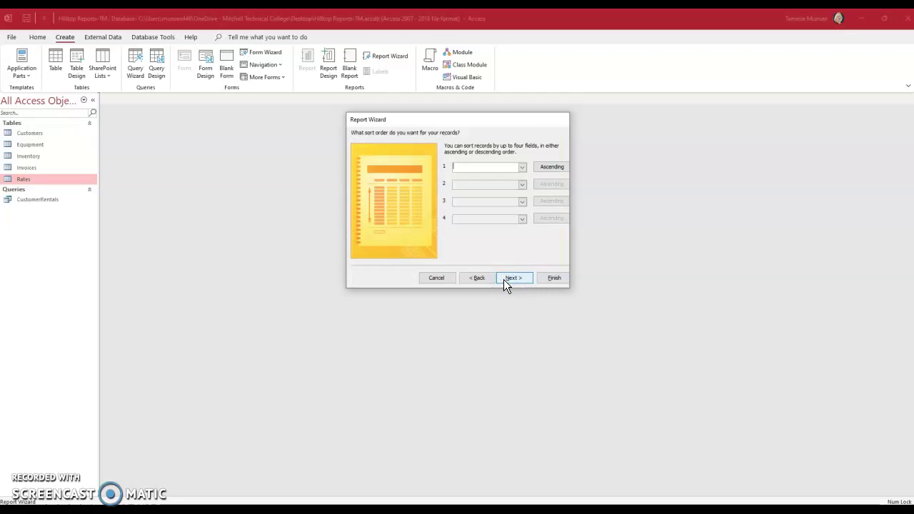
left_click(503, 279)
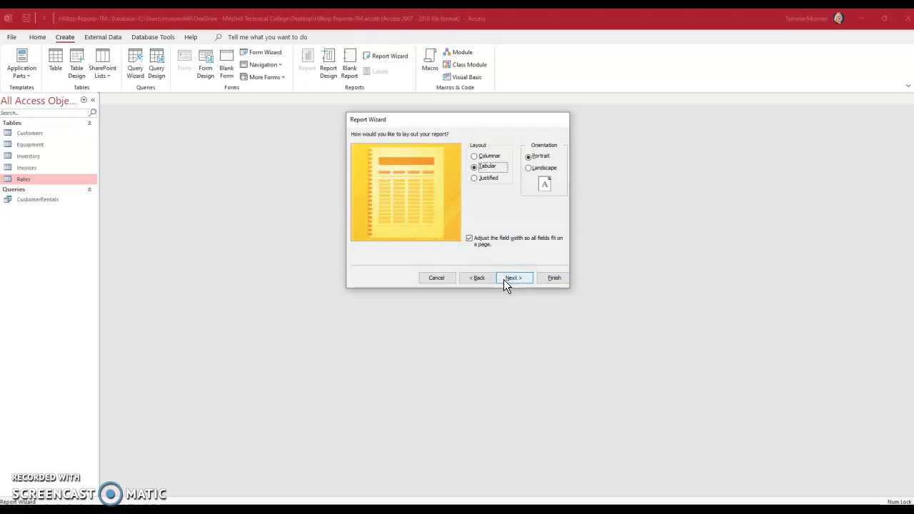
left_click(475, 156)
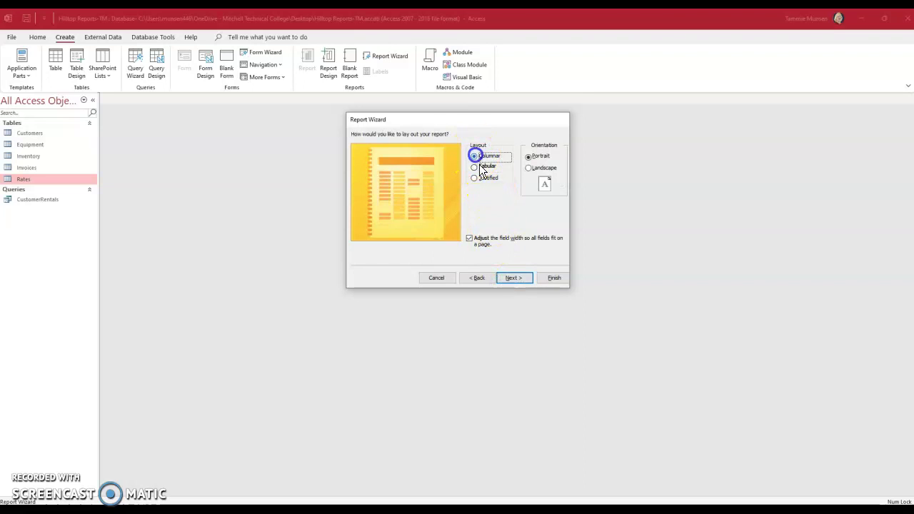
left_click(515, 278)
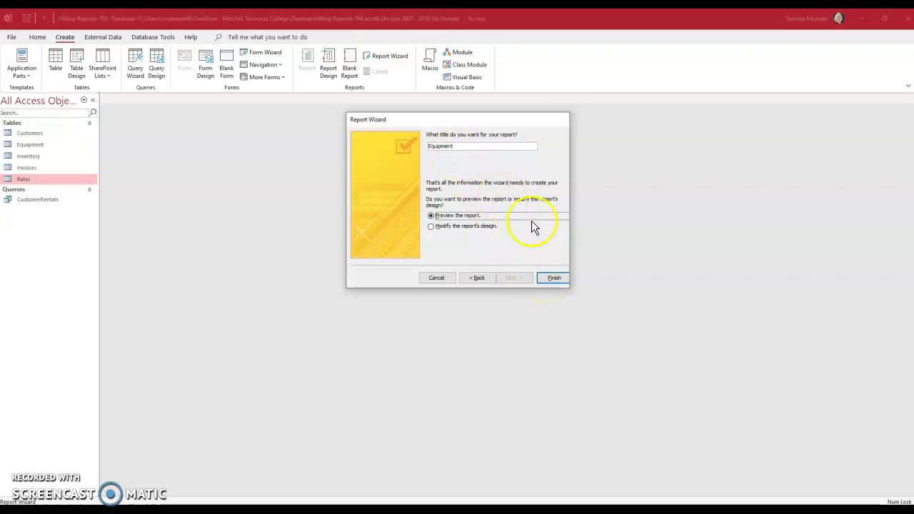
left_click(554, 278)
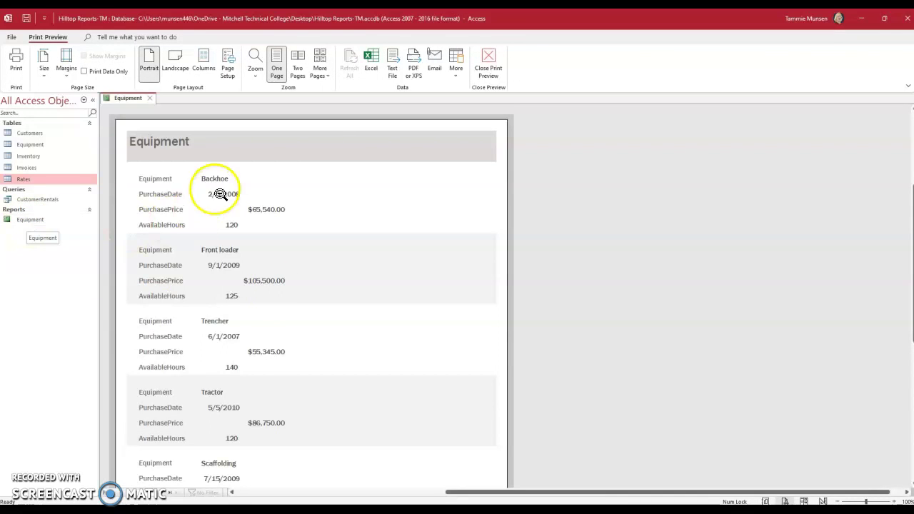
- Look through the Equipment report's print preview and close the report
scroll(265, 384, "down", 5)
scroll(265, 386, "up", 6)
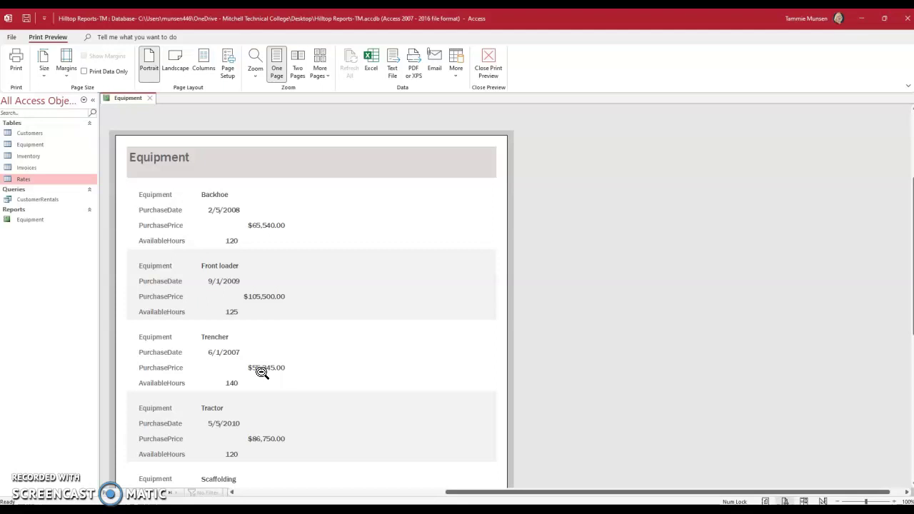
left_click(132, 94)
left_click(151, 98)
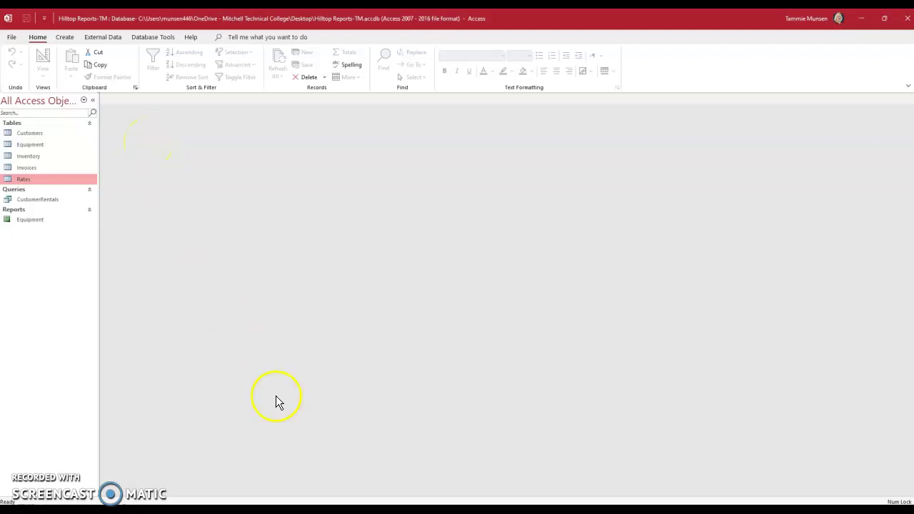
- Switch to the Access Reports document in Word, read the Create Mailing Labels instructions, and return to the database
mouse_move(286, 484)
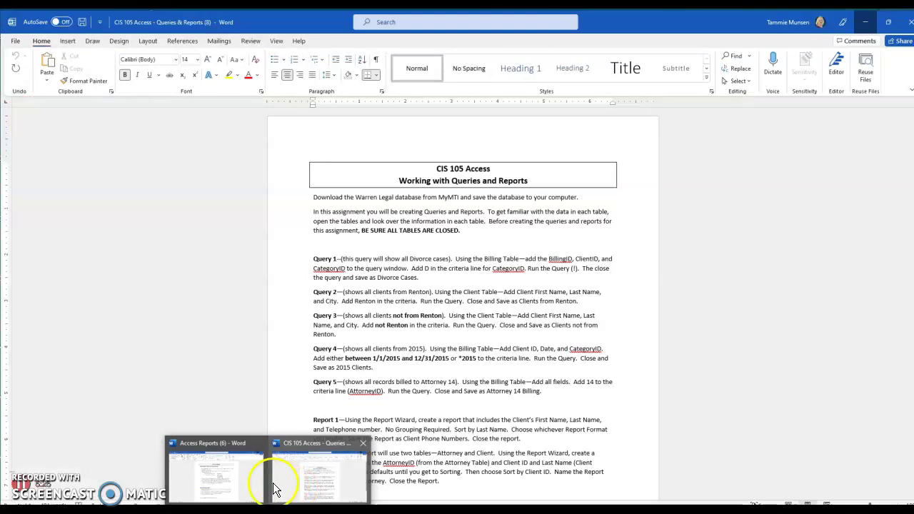
left_click(241, 483)
scroll(351, 351, "down", 1)
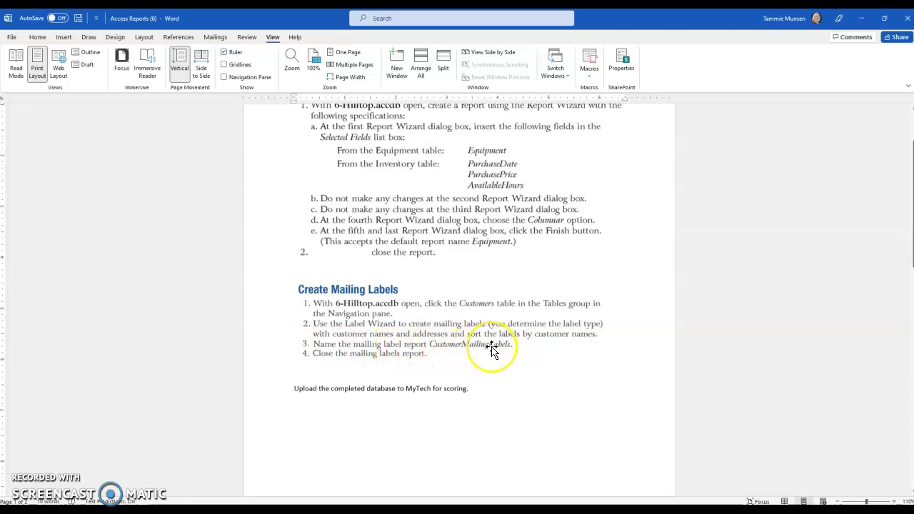
left_click(861, 18)
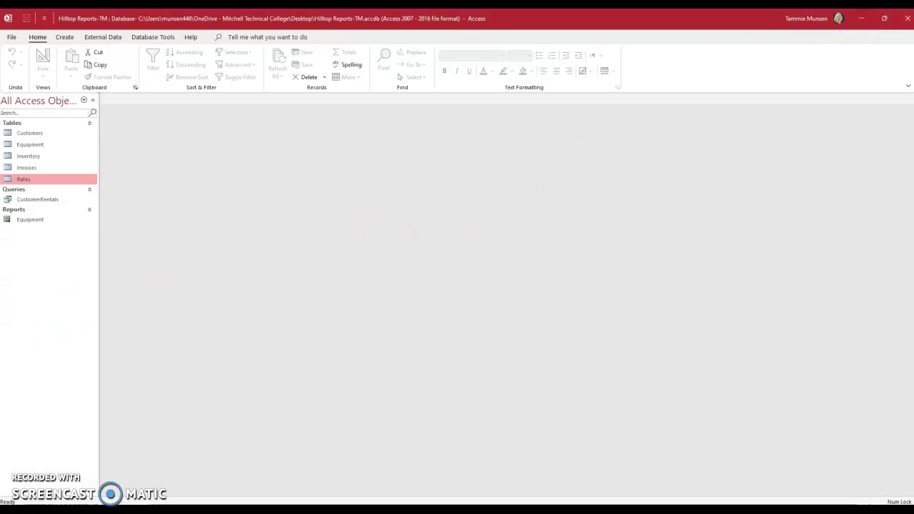
- Start the Label Wizard for the Customers table with Avery C2160 sheet-feed labels and the default font settings
left_click(25, 135)
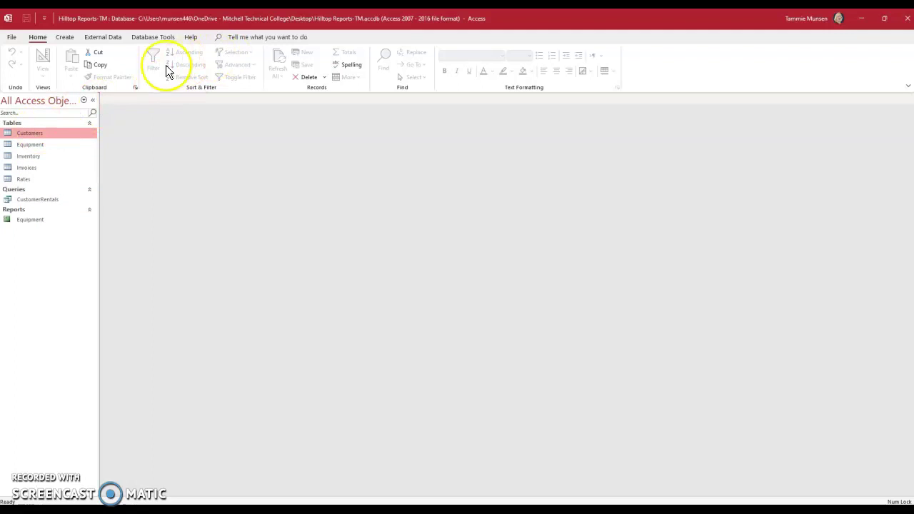
left_click(71, 38)
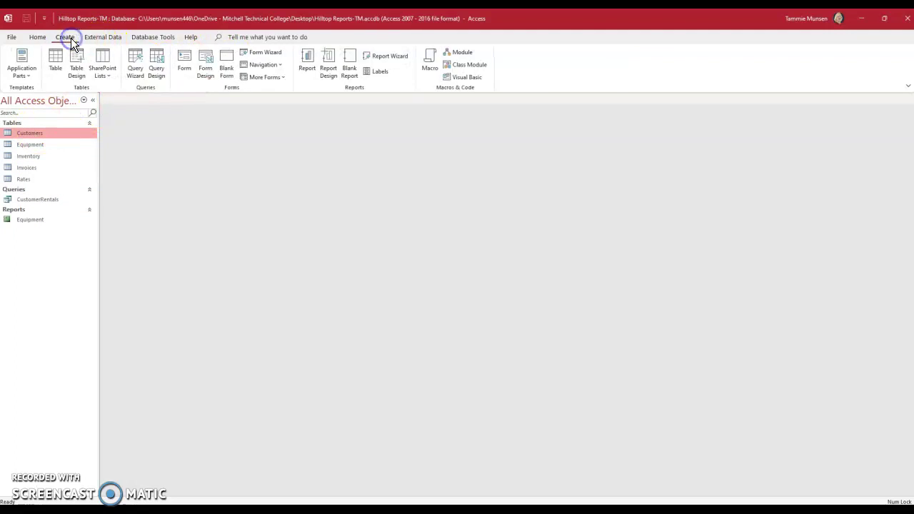
left_click(379, 73)
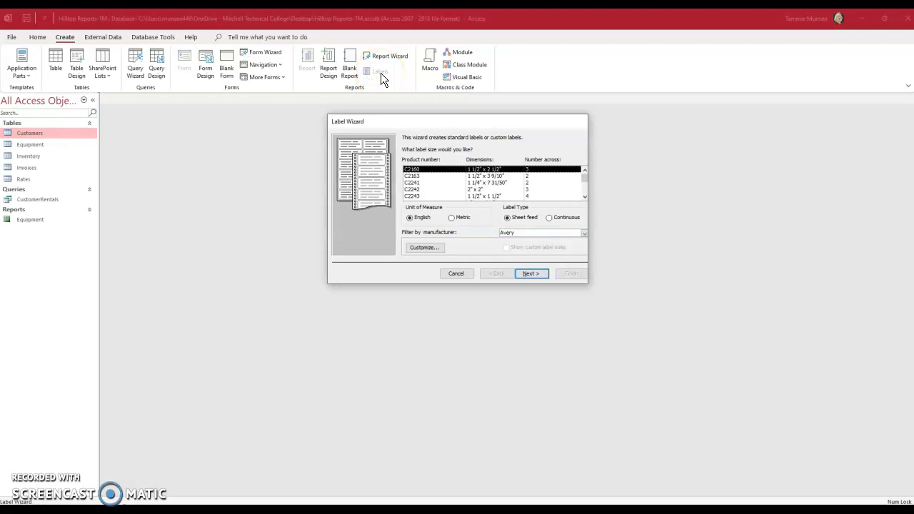
left_click(451, 172)
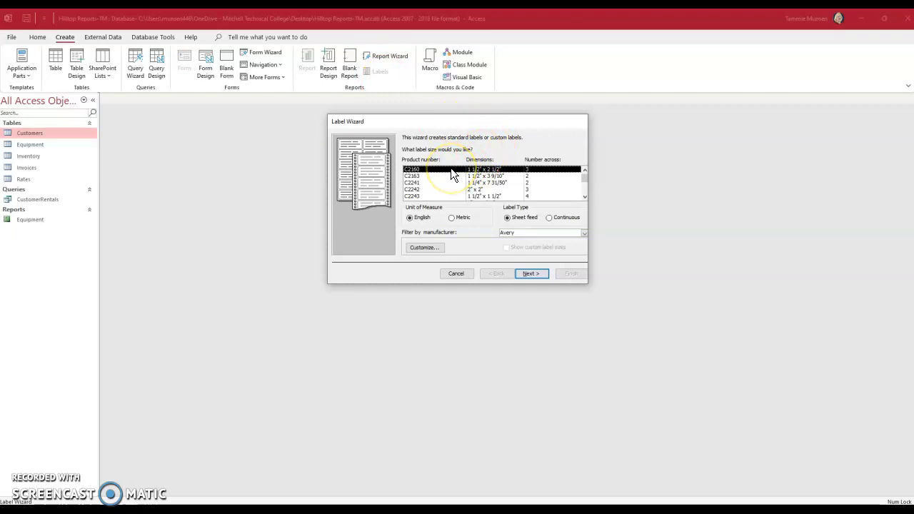
left_click(531, 273)
left_click(531, 274)
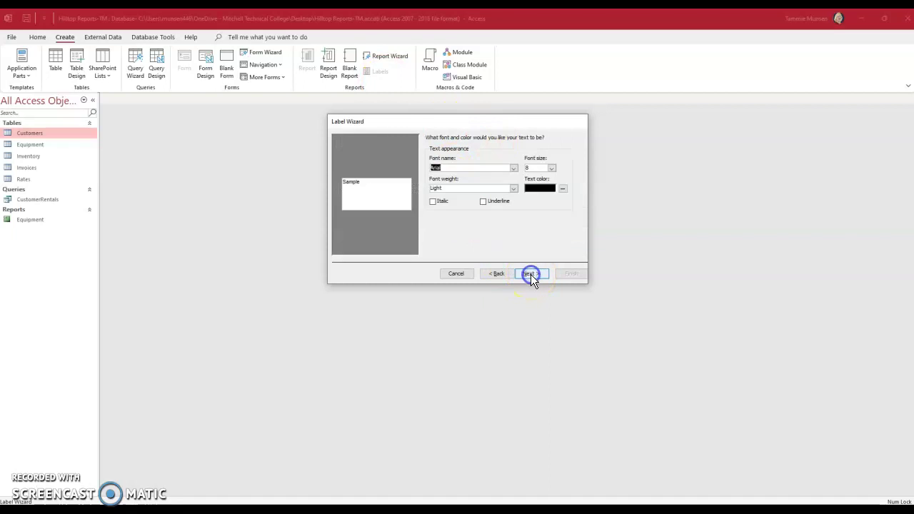
left_click(512, 276)
left_click(539, 274)
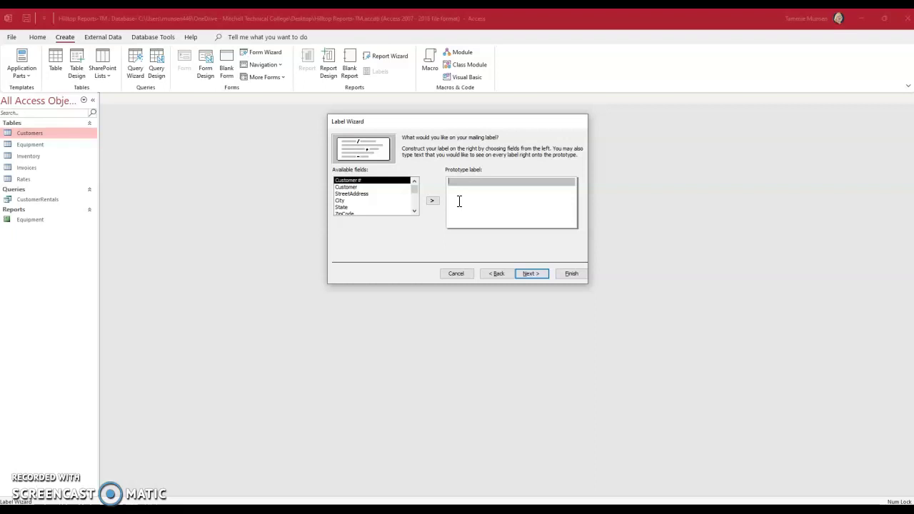
- Place the Customer field on the prototype label's first line and StreetAddress on its second line
left_click(354, 186)
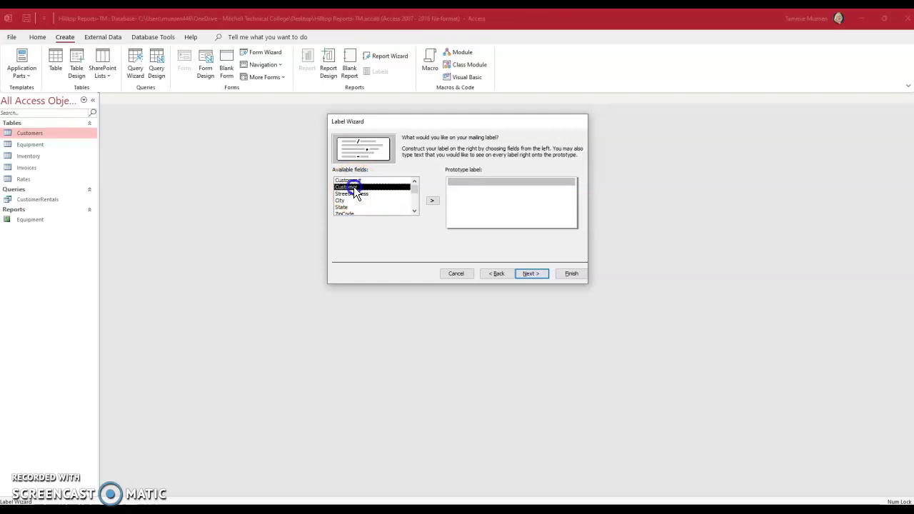
left_click(433, 204)
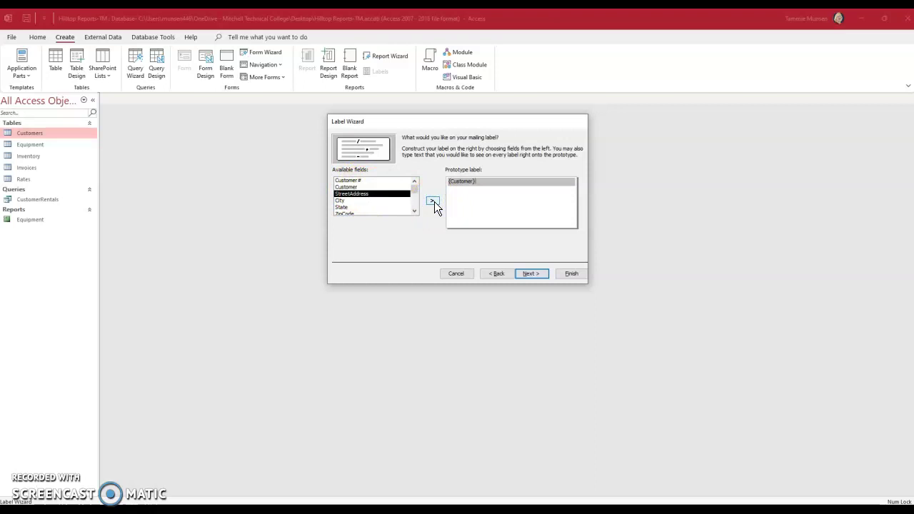
key("Return")
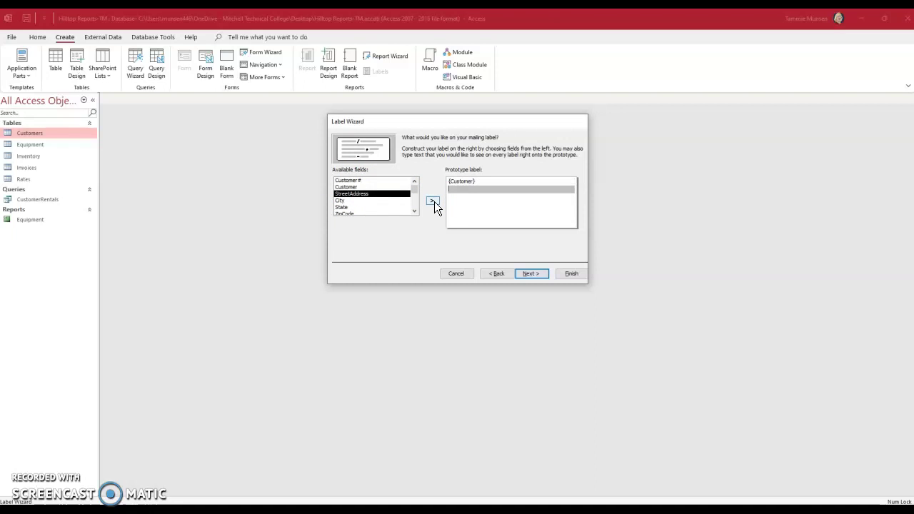
left_click(430, 200)
key("Return")
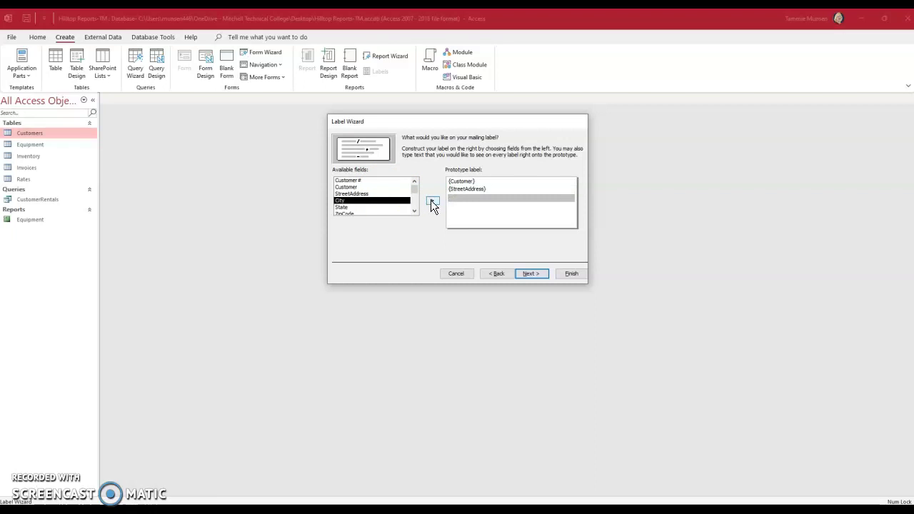
- Fill the prototype label's third line with the City, State and ZipCode fields
left_click(431, 202)
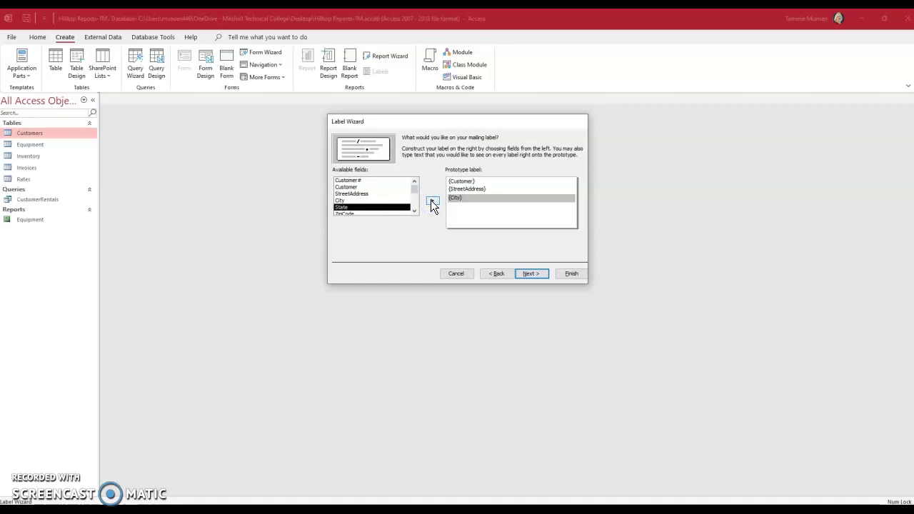
left_click(431, 203)
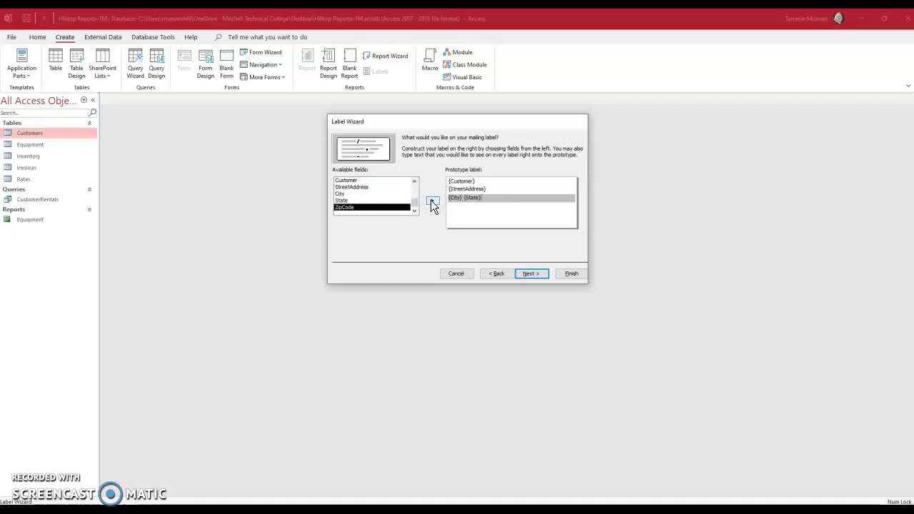
left_click(432, 202)
double_click(491, 197)
key("Delete")
left_click(390, 206)
left_click(431, 203)
left_click(491, 191)
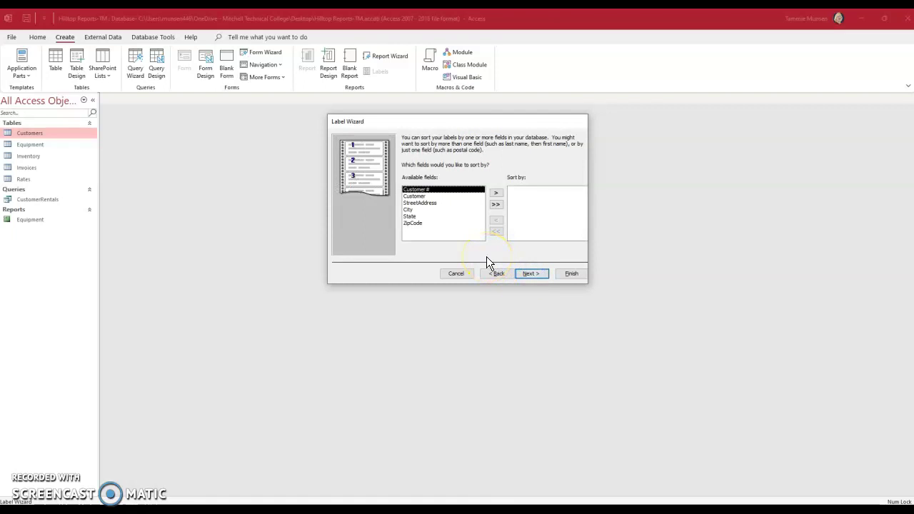
- Sort the mailing labels by the Customer field
left_click(416, 197)
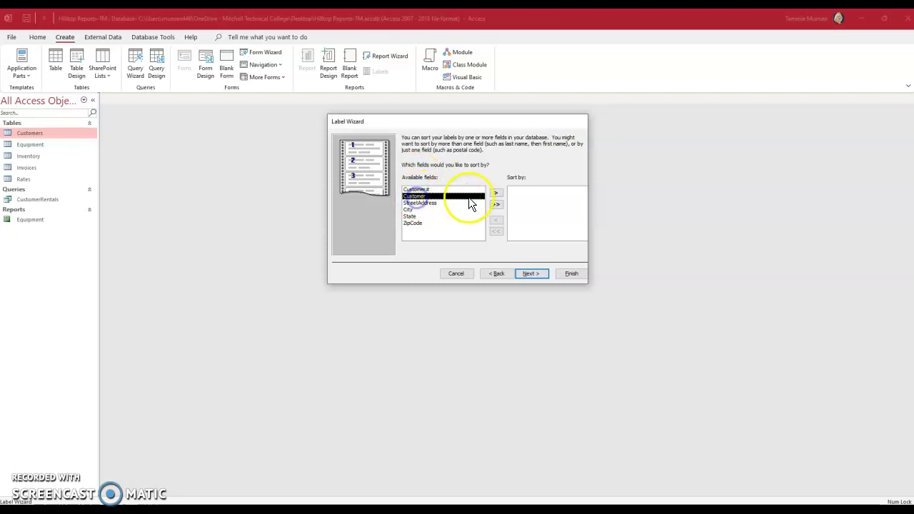
left_click(495, 193)
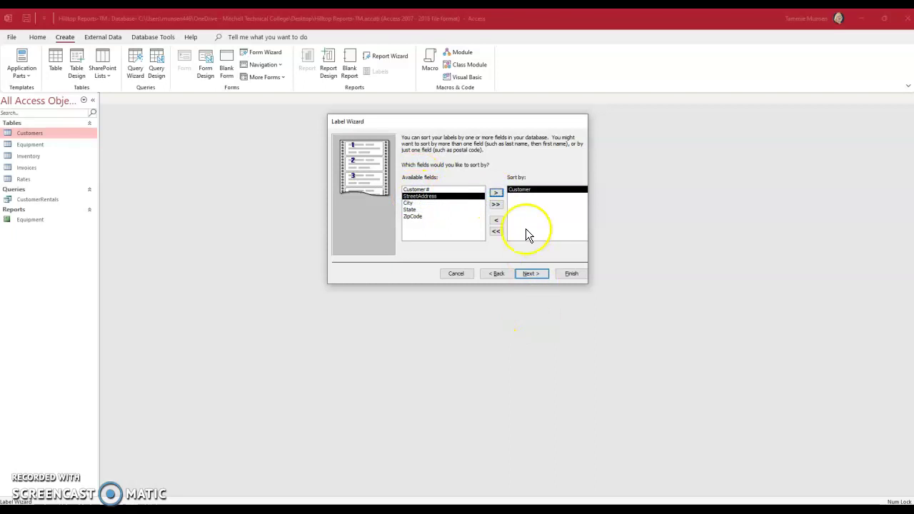
left_click(530, 273)
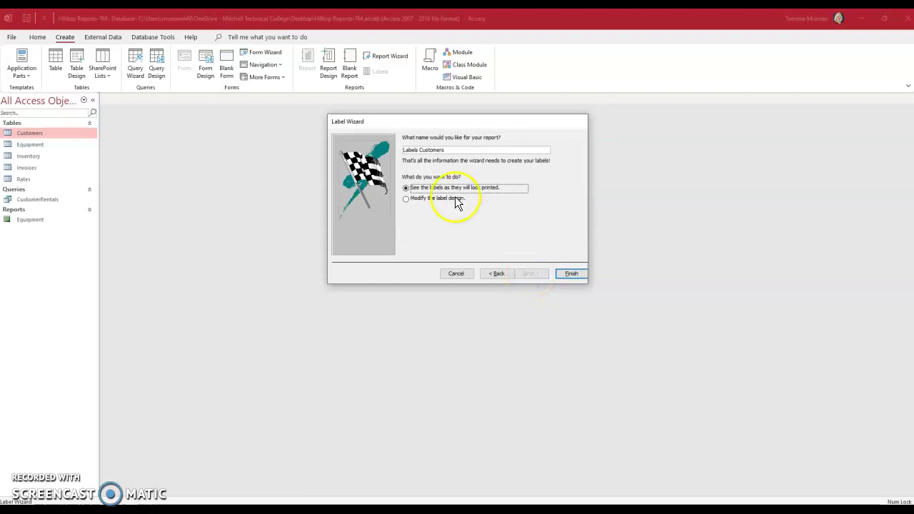
- Name the label report CustomerMailingLabels, finish the wizard, and close the resulting report
left_click_drag(450, 150, 393, 151)
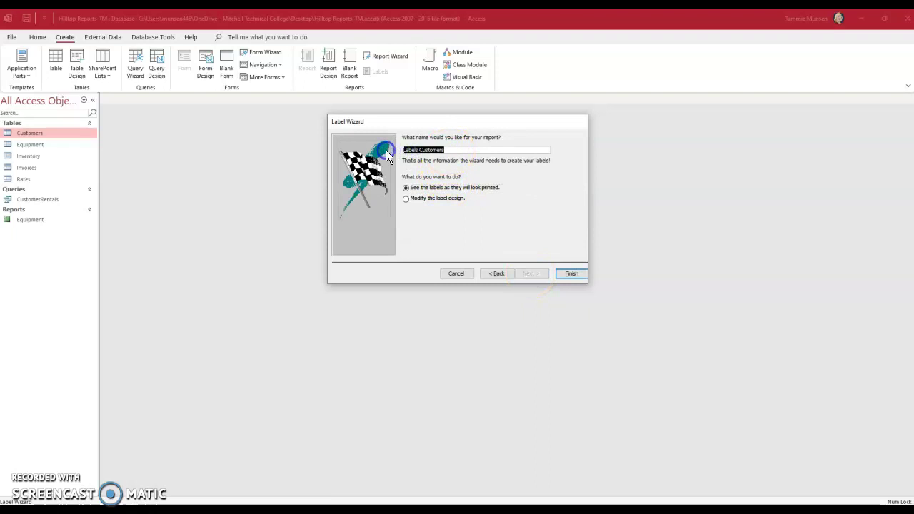
type("CustomerMailingLabels")
left_click(564, 275)
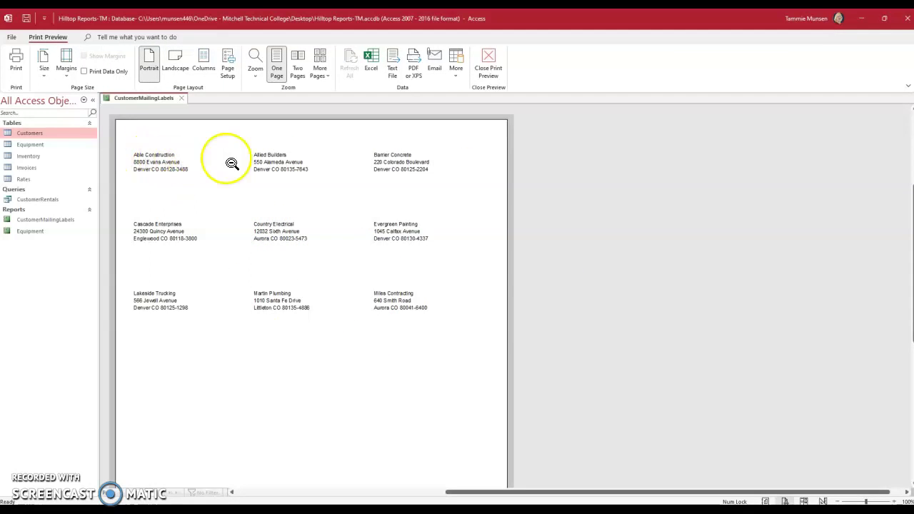
left_click(182, 100)
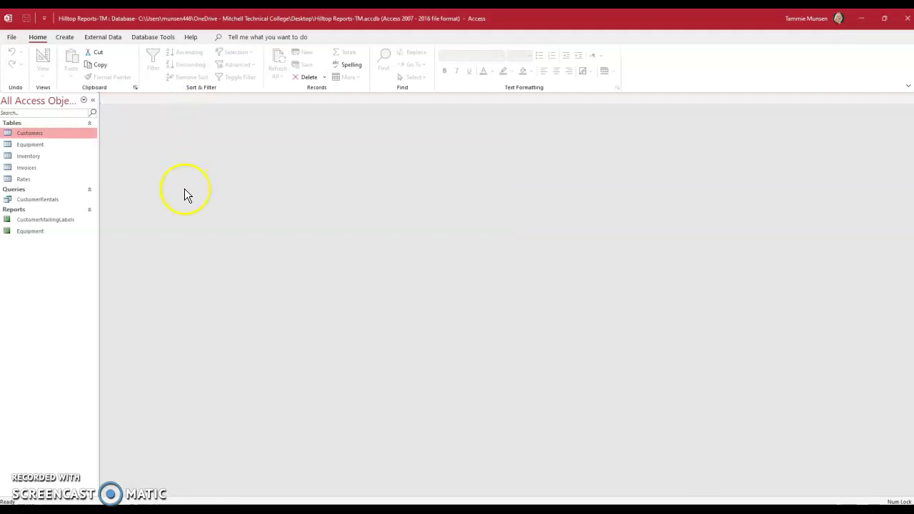
- Reopen the CustomerMailingLabels report and display it in Print Preview to check the label layout
left_click(41, 219)
double_click(41, 219)
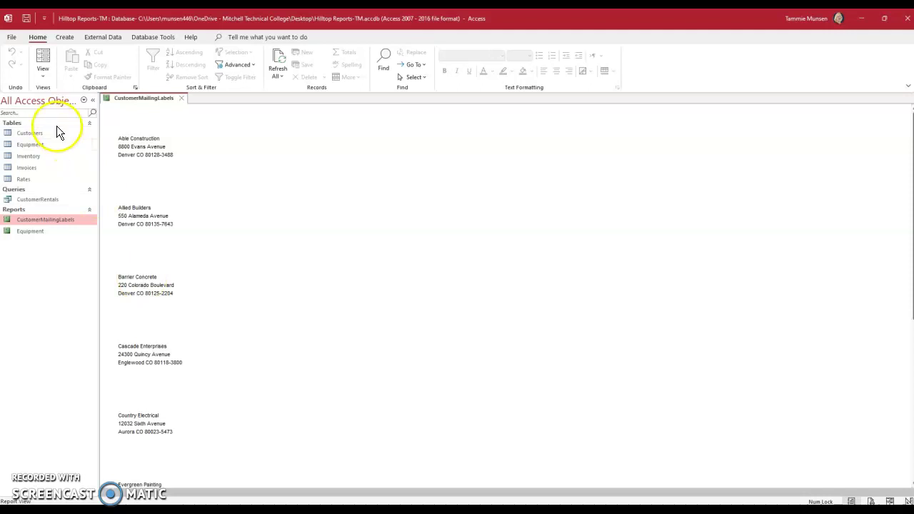
left_click(42, 77)
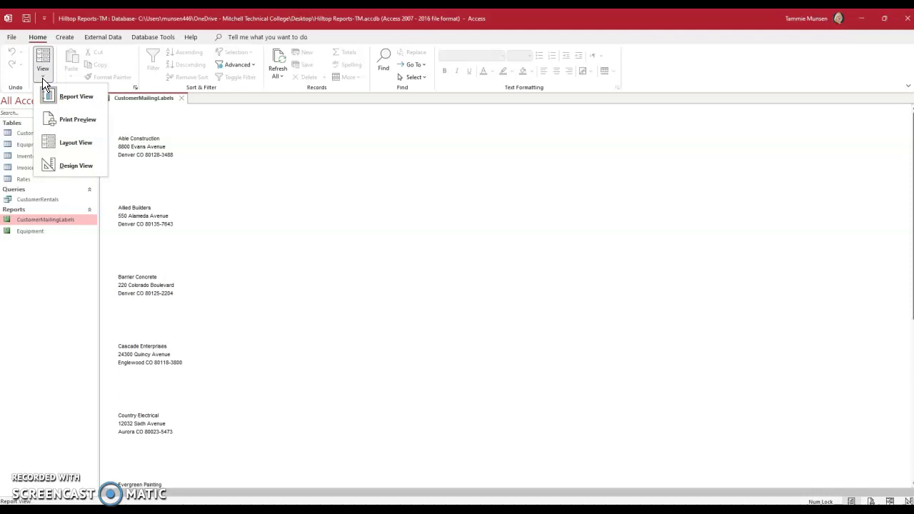
left_click(49, 123)
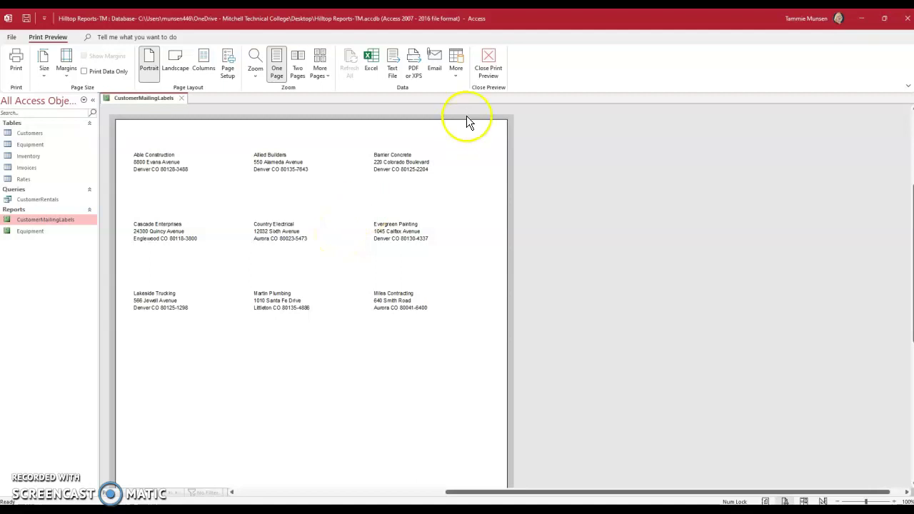
- Close the print preview and the CustomerMailingLabels report, and exit Access
left_click(489, 67)
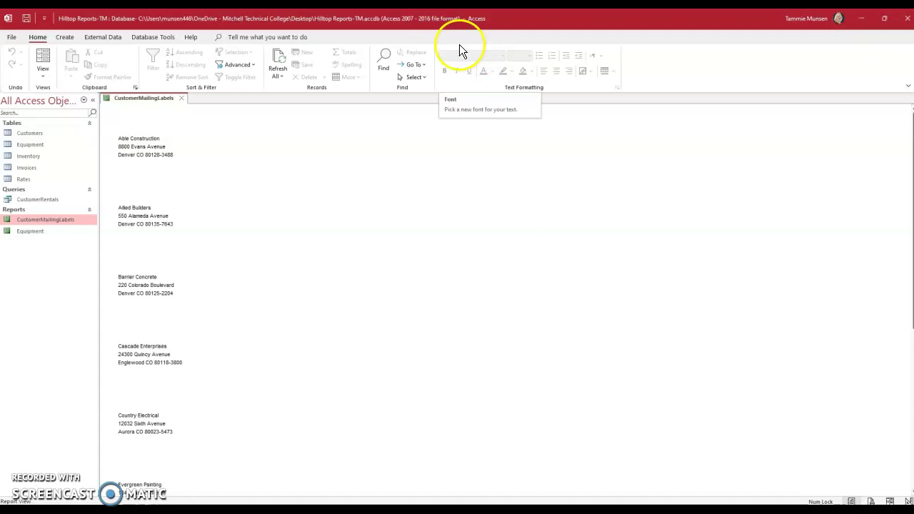
left_click(182, 99)
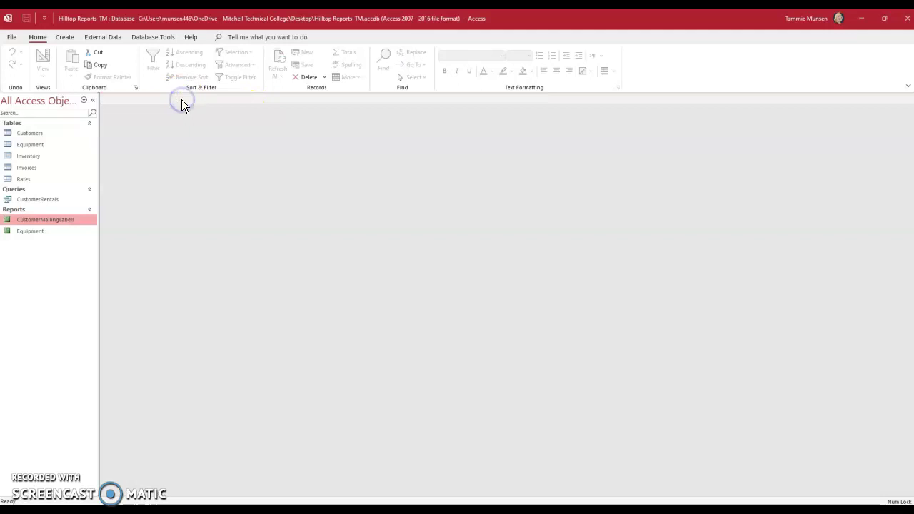
left_click(907, 24)
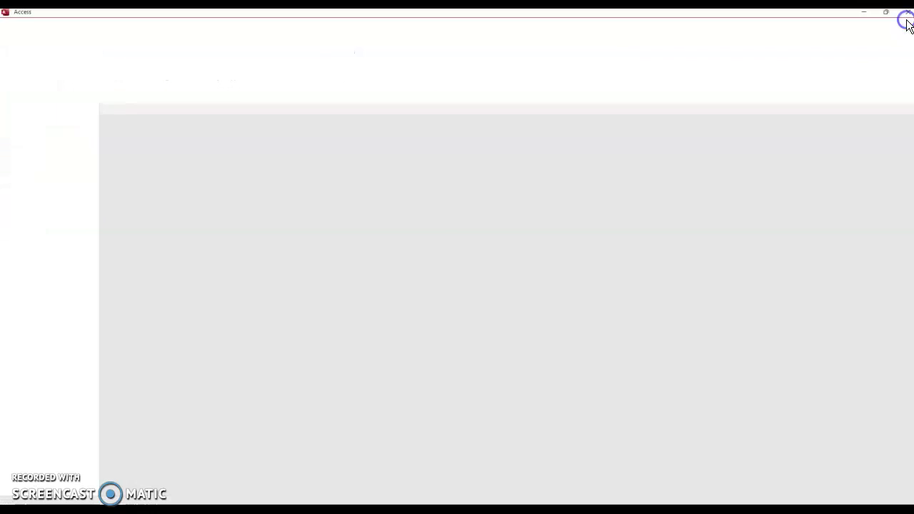